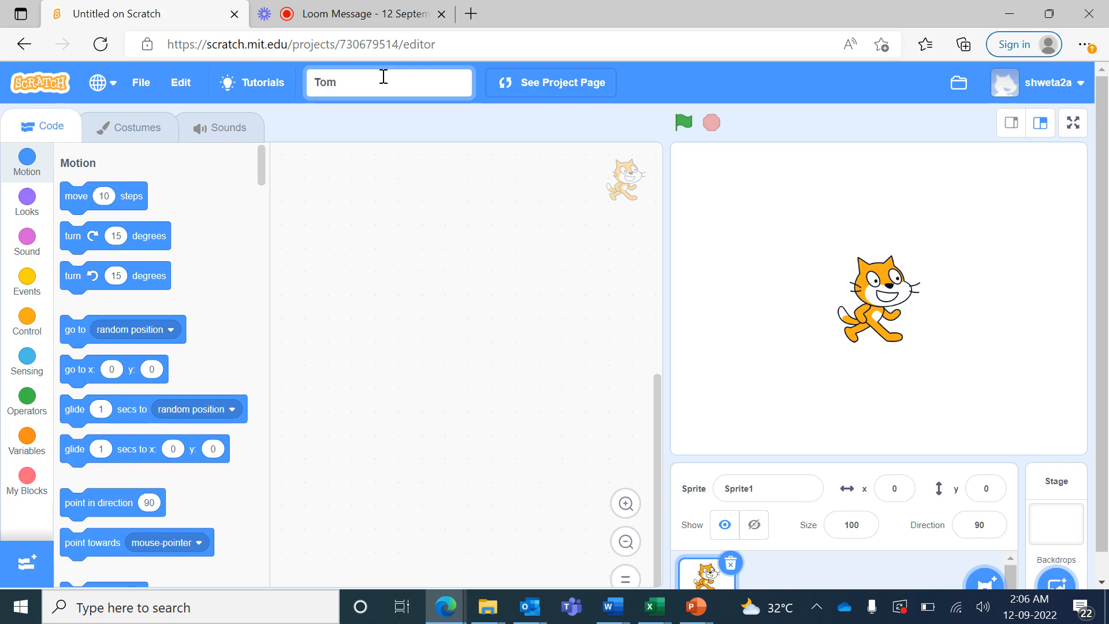
Confirm the project title Tom and create a new blank sprite for painting
click(530, 360)
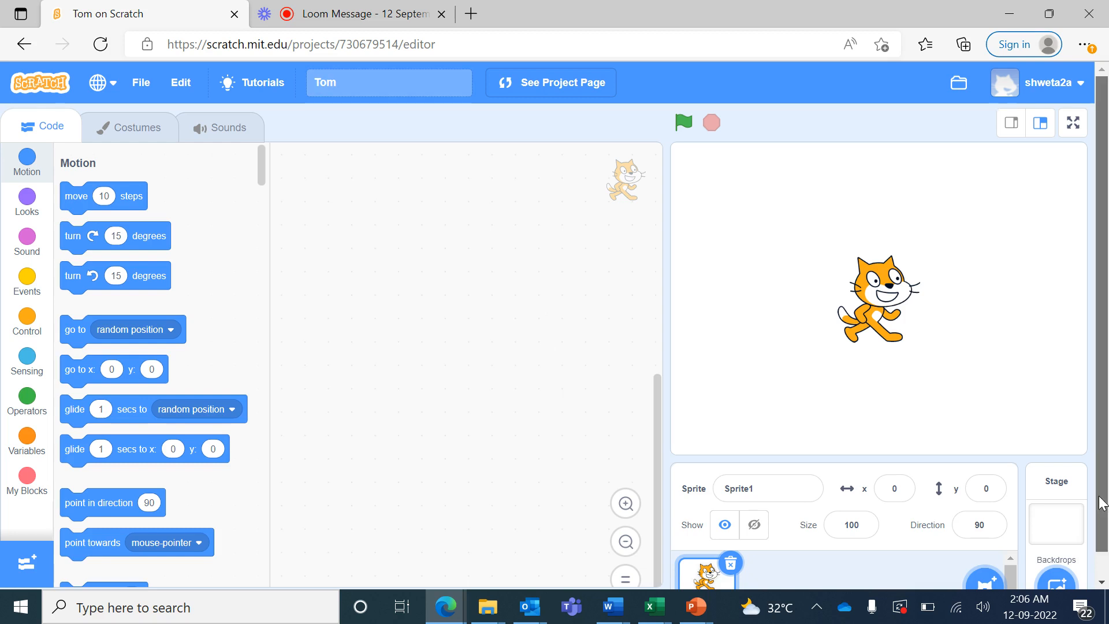
scroll(1105, 495, down, 1)
mouse_move(982, 569)
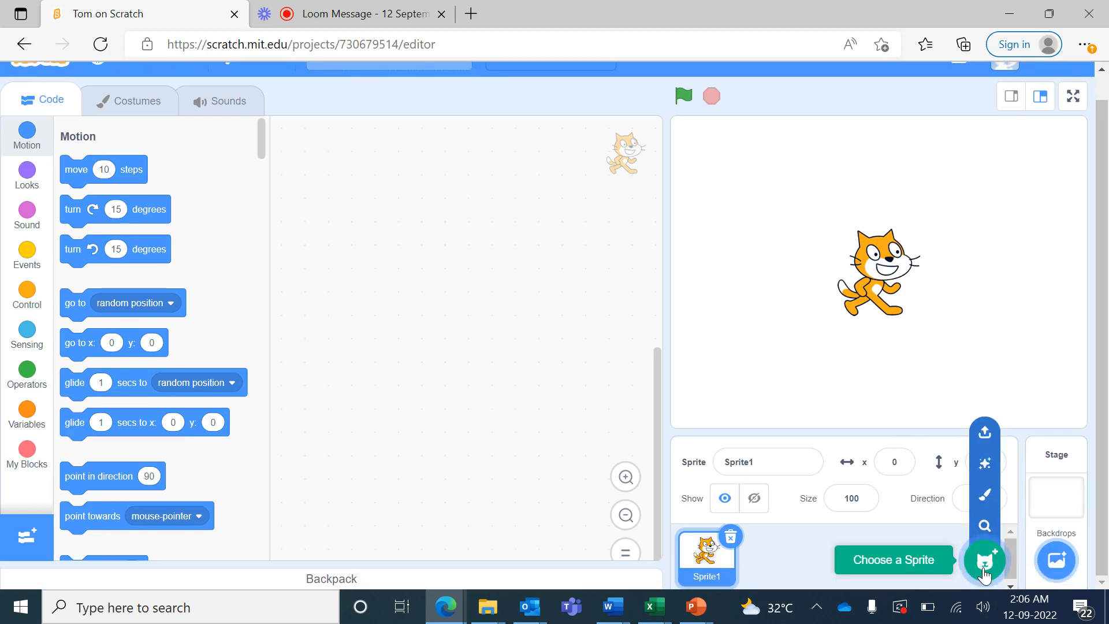
click(989, 499)
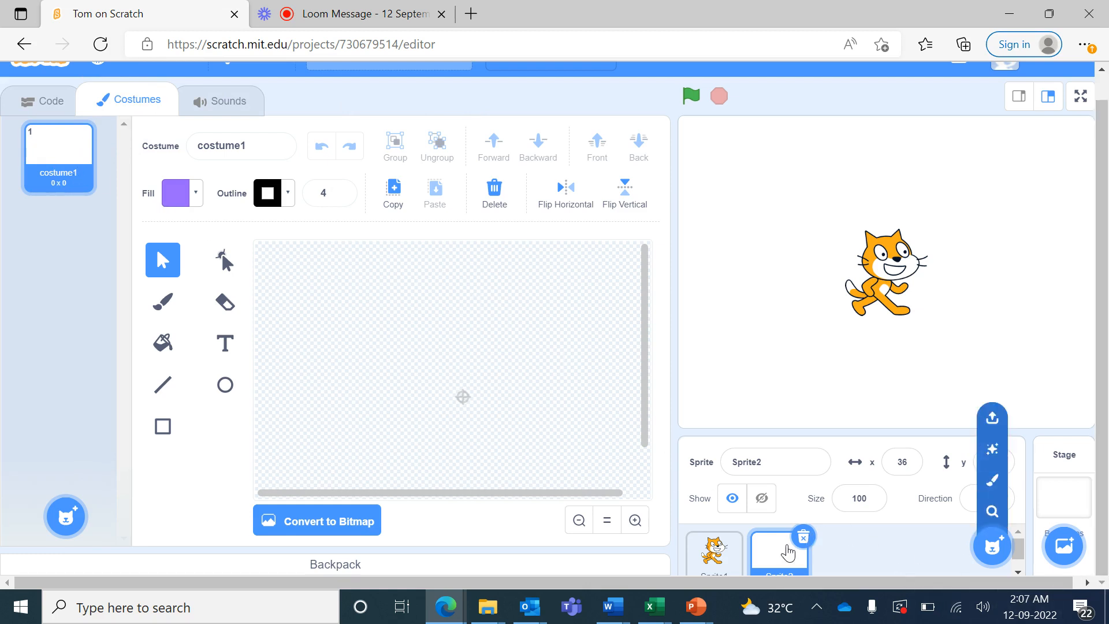
mouse_move(993, 545)
click(1016, 572)
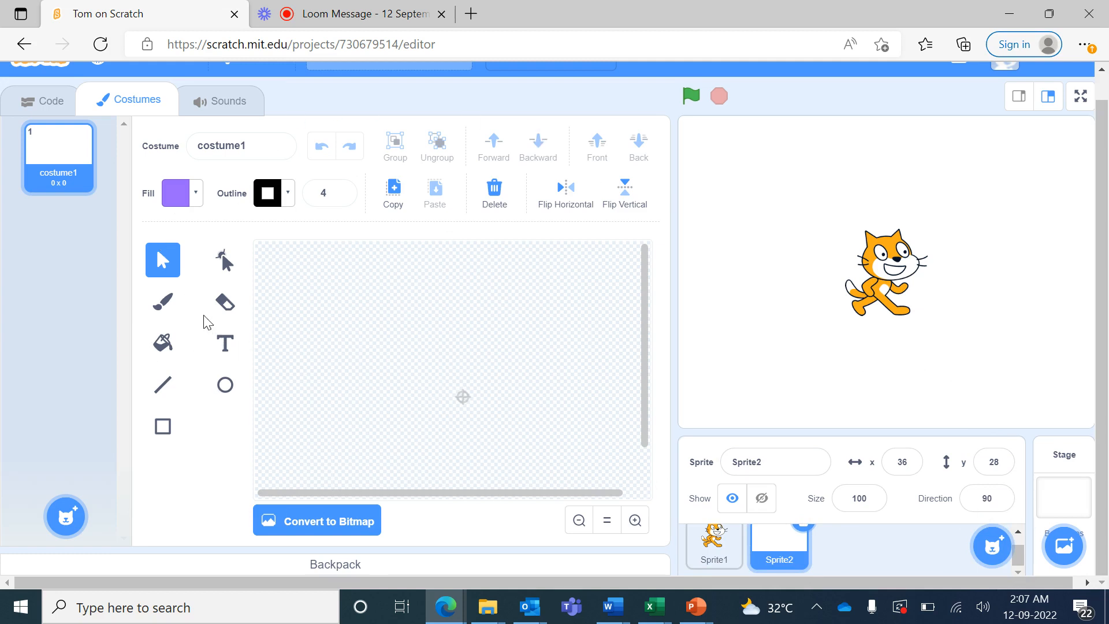
Set the paint brush to black by lowering the fill brightness to 2, and set the brush size to 11
click(171, 307)
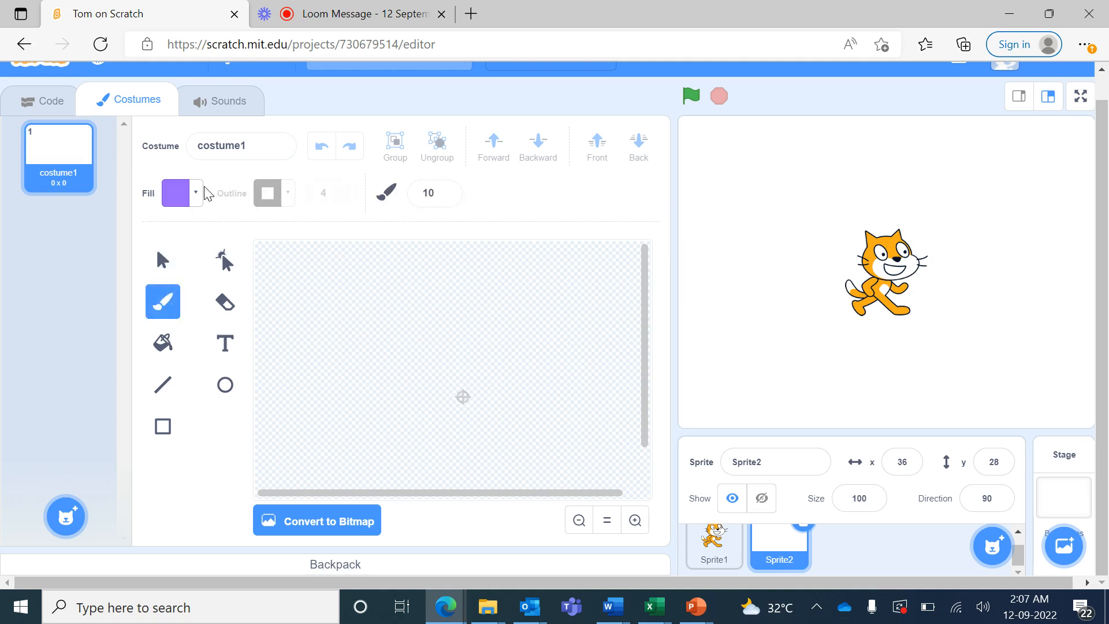
click(199, 201)
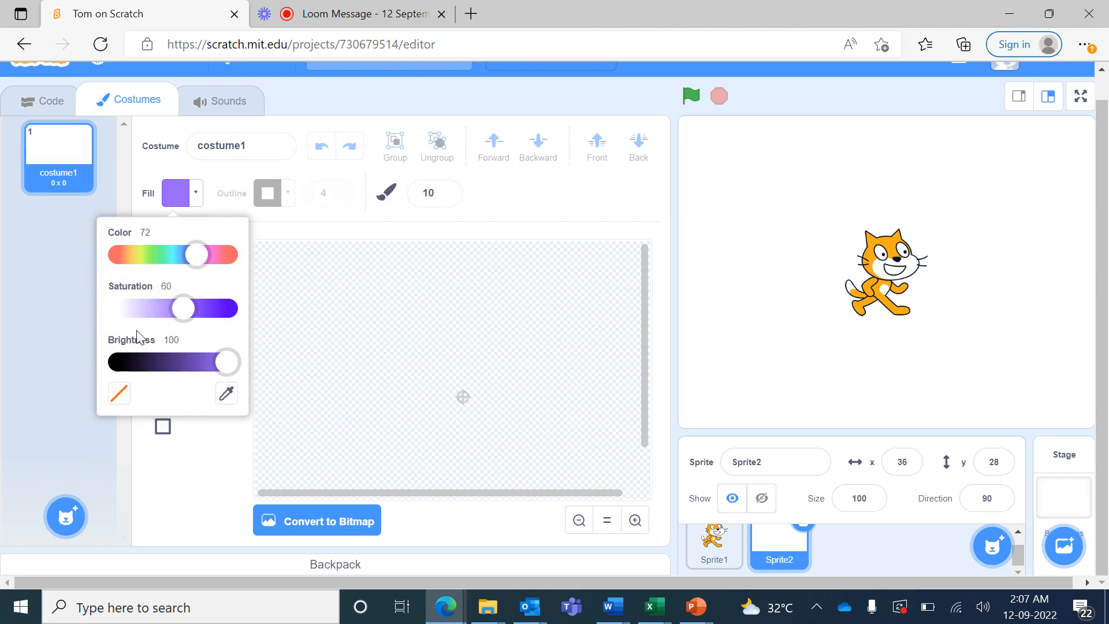
click(123, 368)
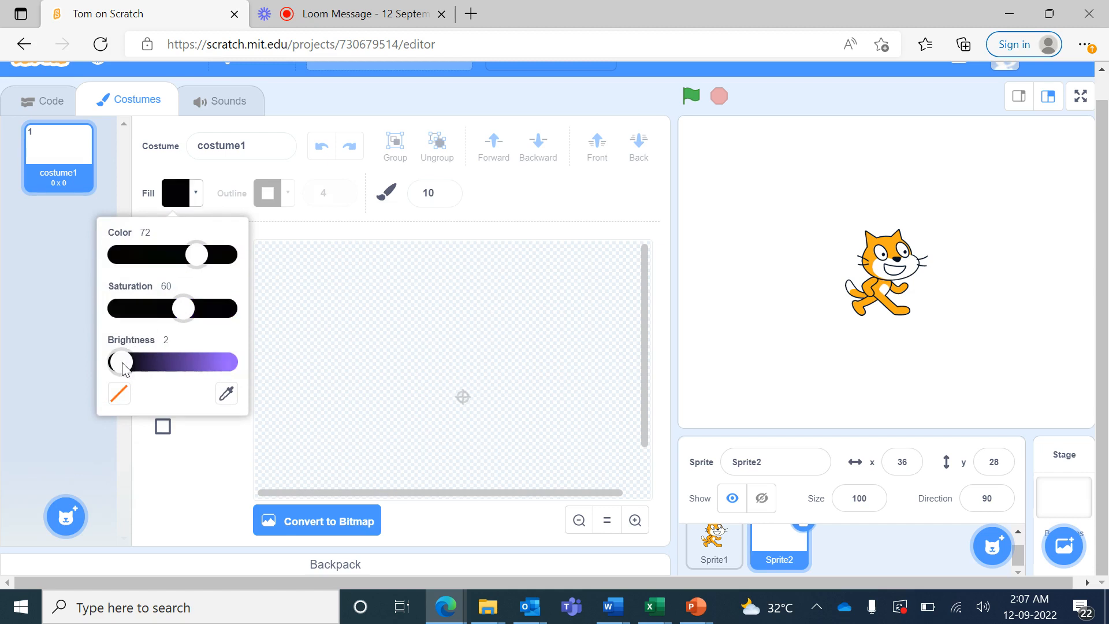
click(326, 273)
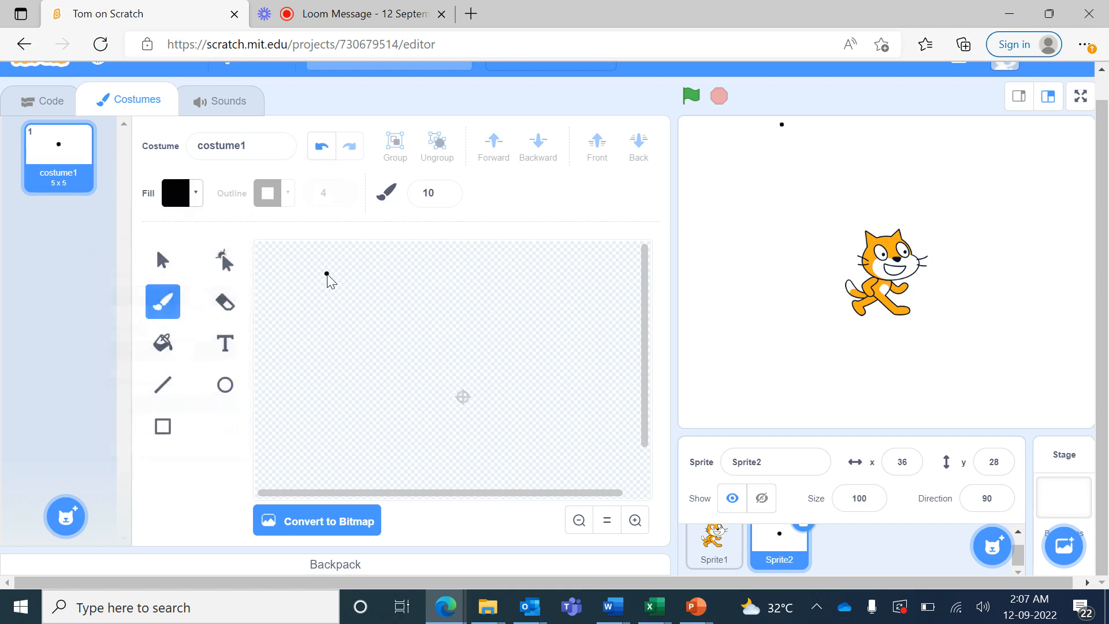
click(445, 193)
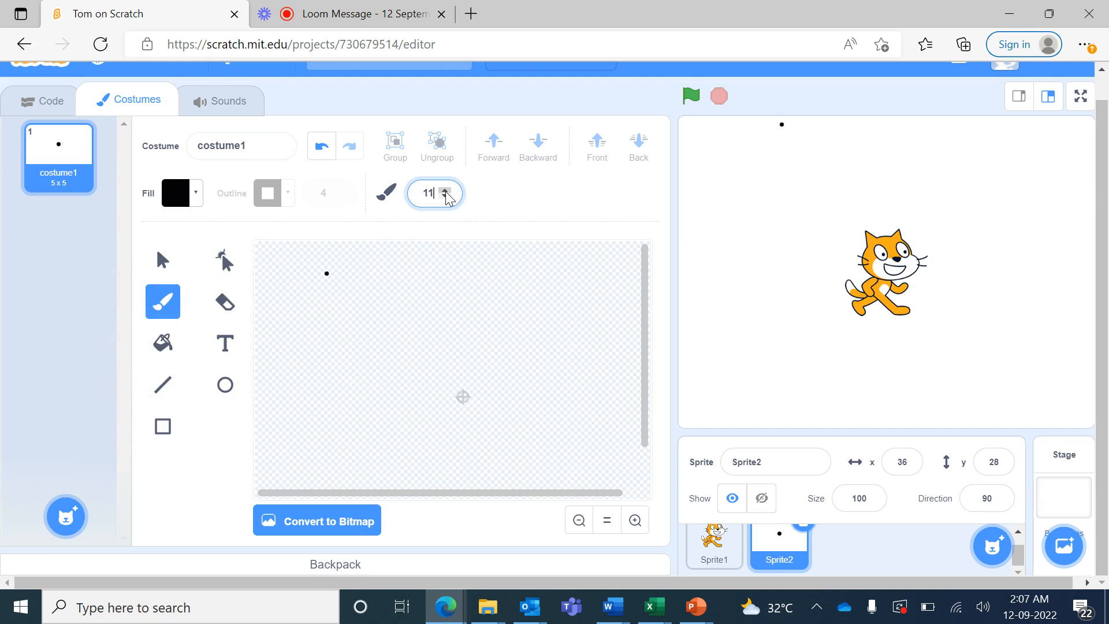
click(445, 193)
Paint a tree outline about 211 by 203 with a flared trunk, a base line and a cloud-shaped crown
mouse_move(414, 354)
mouse_down()
mouse_move(405, 411)
mouse_move(381, 428)
mouse_up()
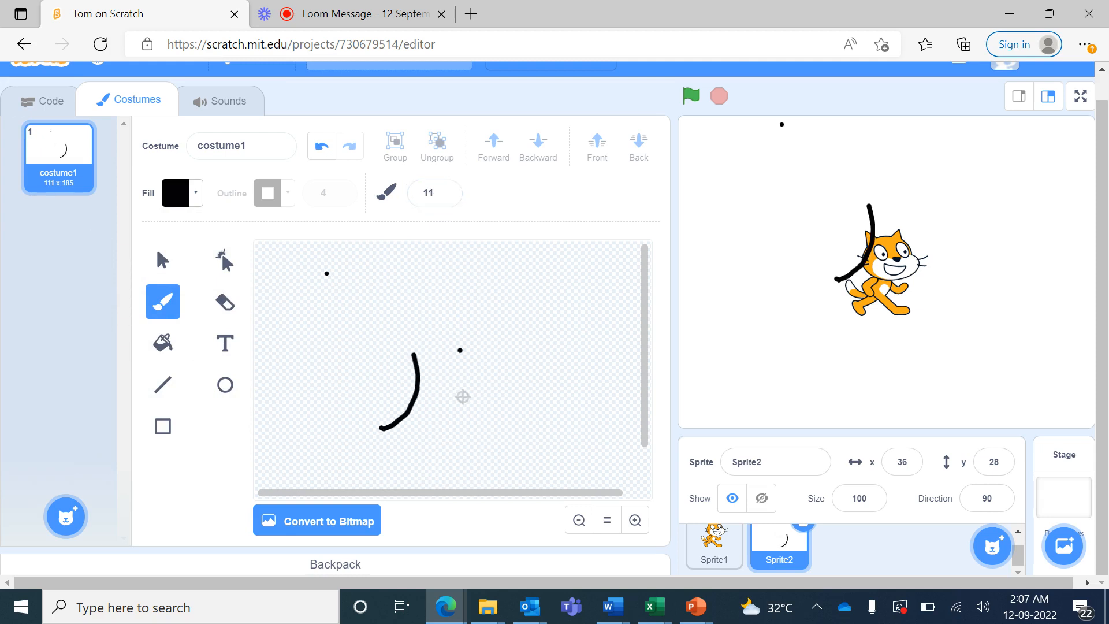
mouse_move(460, 350)
mouse_down()
mouse_move(469, 429)
mouse_move(484, 440)
mouse_up()
mouse_move(380, 428)
mouse_down()
mouse_move(468, 438)
mouse_move(450, 435)
mouse_up()
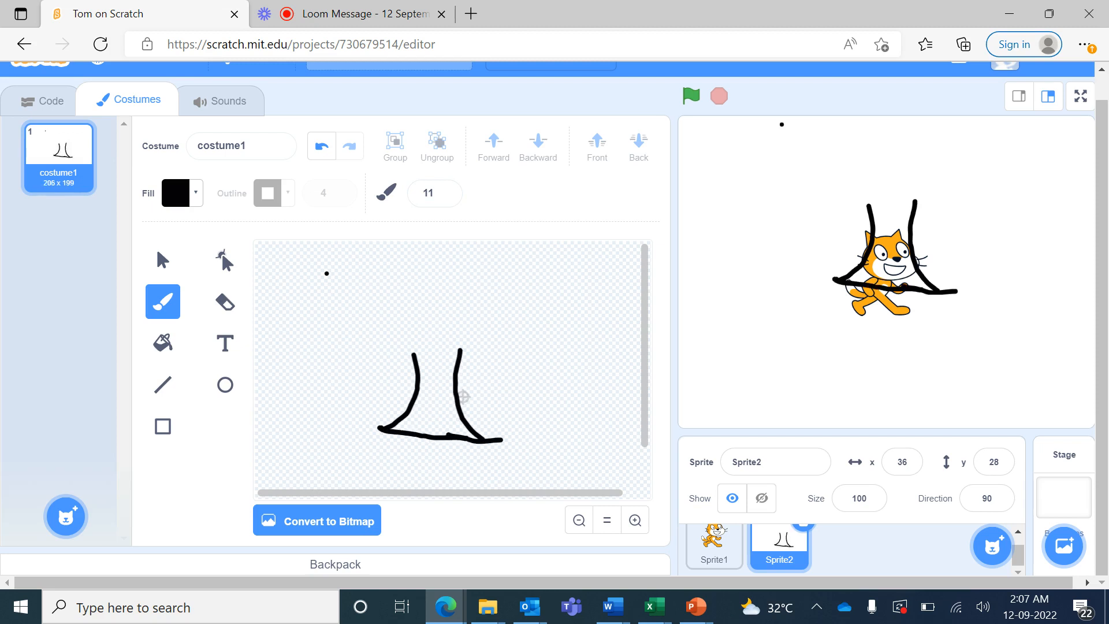
mouse_move(415, 354)
mouse_down()
mouse_move(470, 354)
mouse_move(347, 322)
mouse_move(451, 286)
mouse_move(520, 295)
mouse_move(462, 367)
mouse_up()
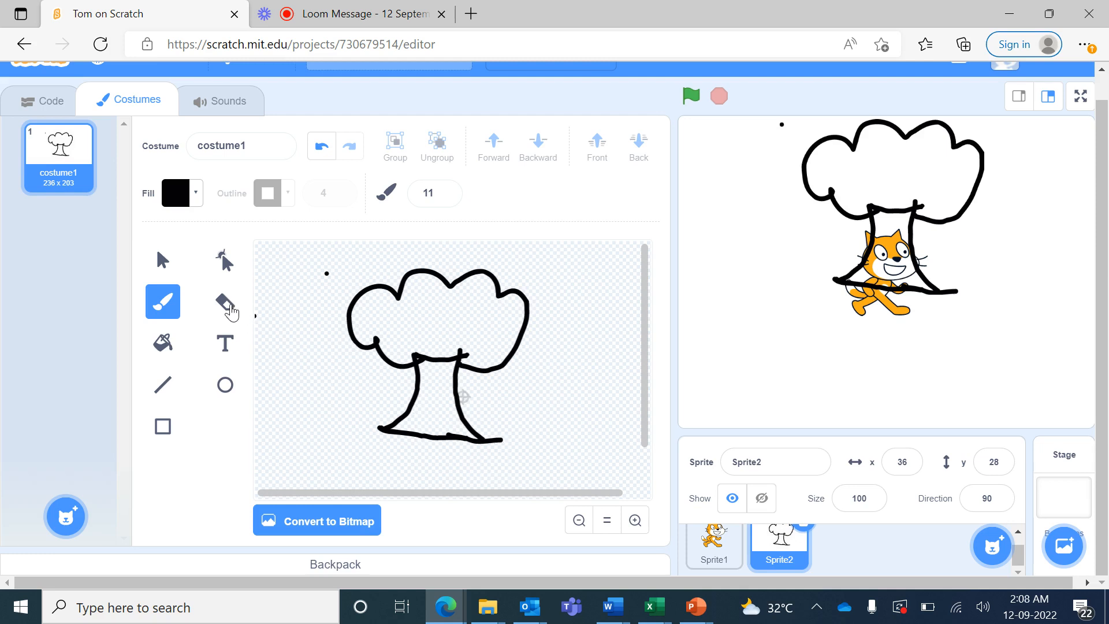
Erase the line overhanging the trunk's base and the stray dot beside the crown, using eraser size 47
click(227, 306)
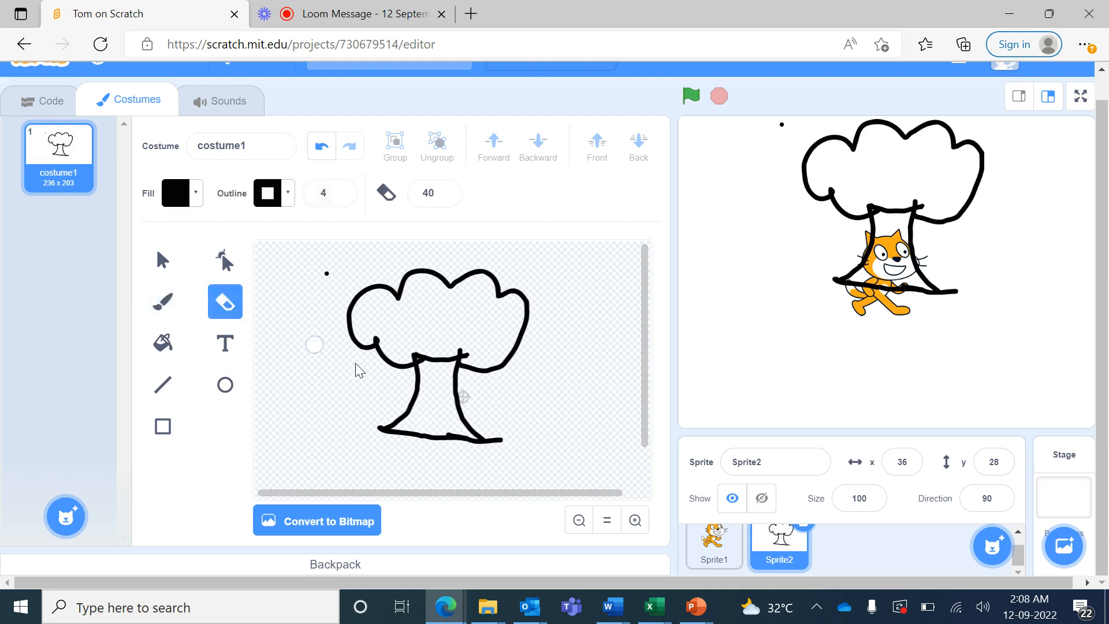
triple_click(445, 191)
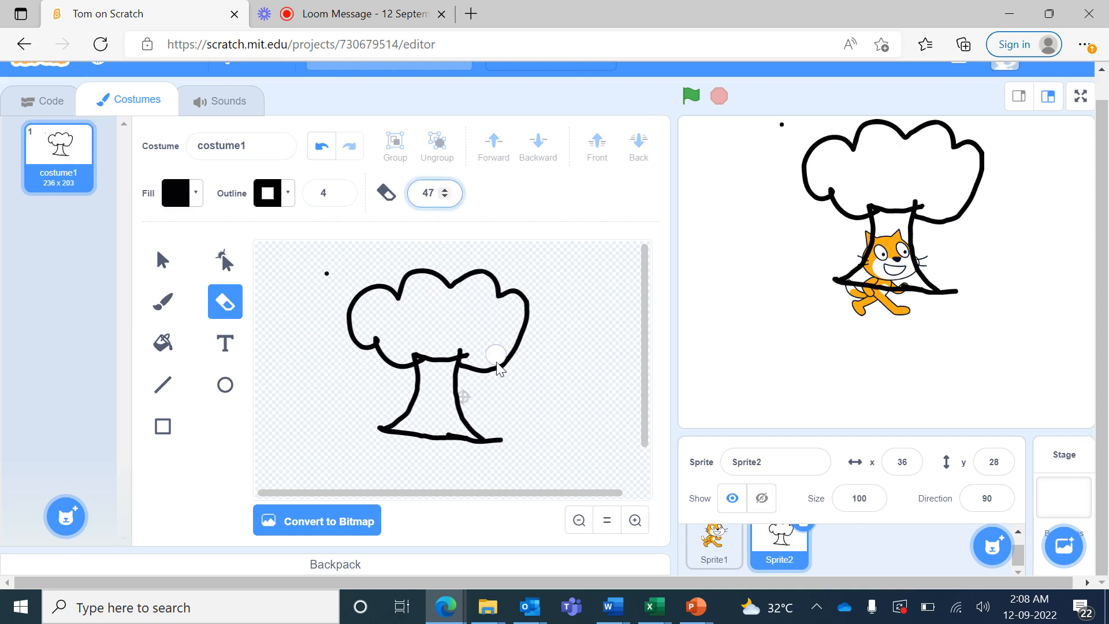
click(498, 448)
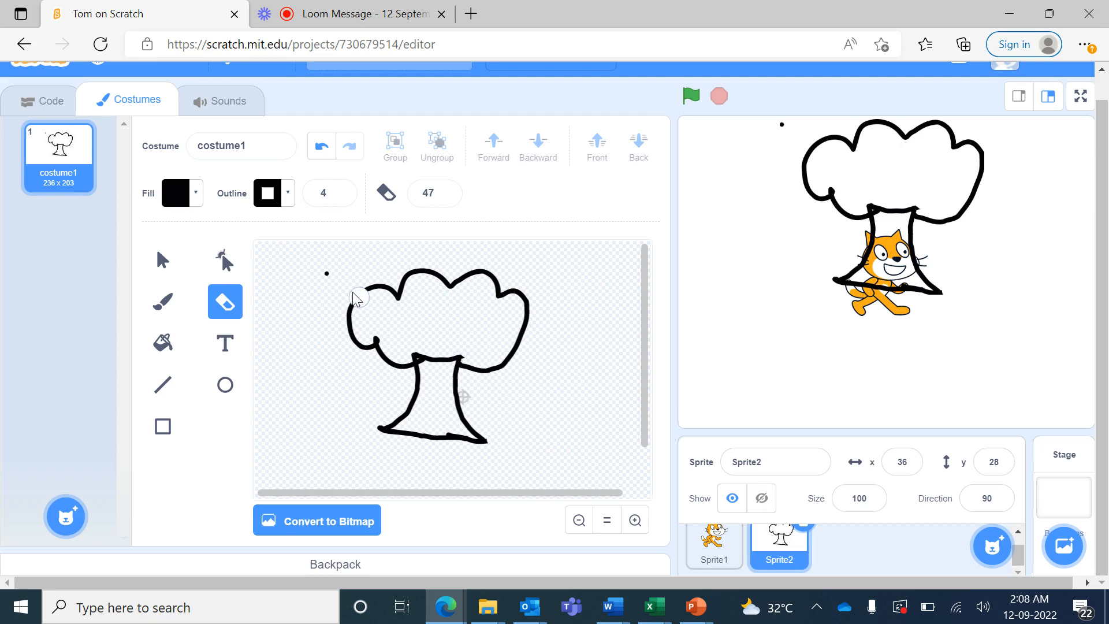
click(325, 274)
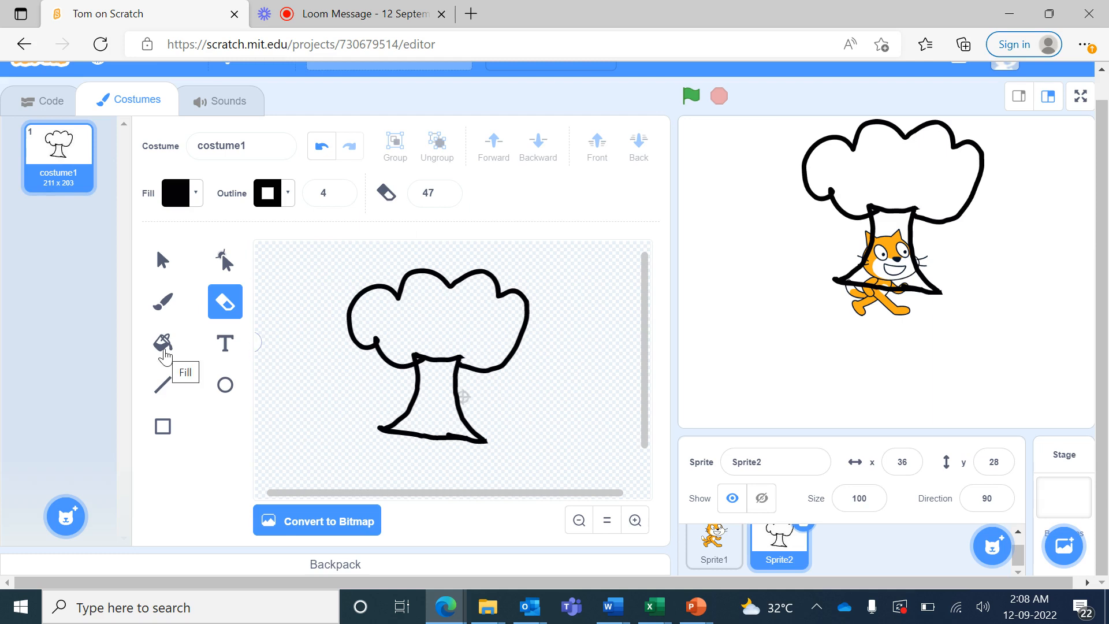
Fill the tree's crown with green (color 32, saturation 88, brightness 93) and move the tree sprite on the stage to x -88, y -102
click(164, 354)
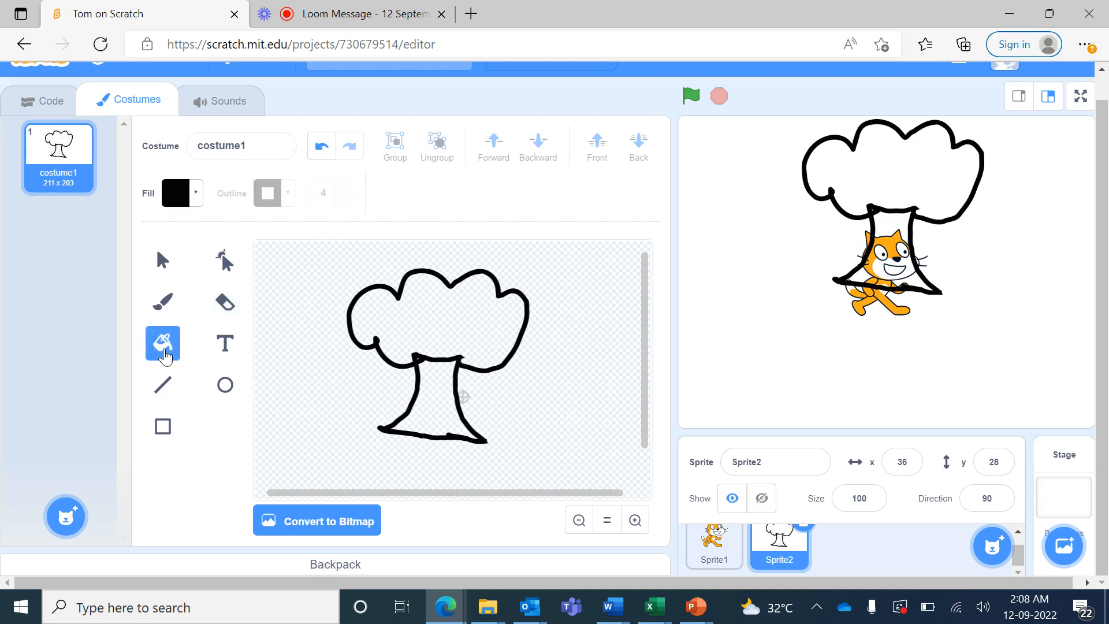
click(199, 194)
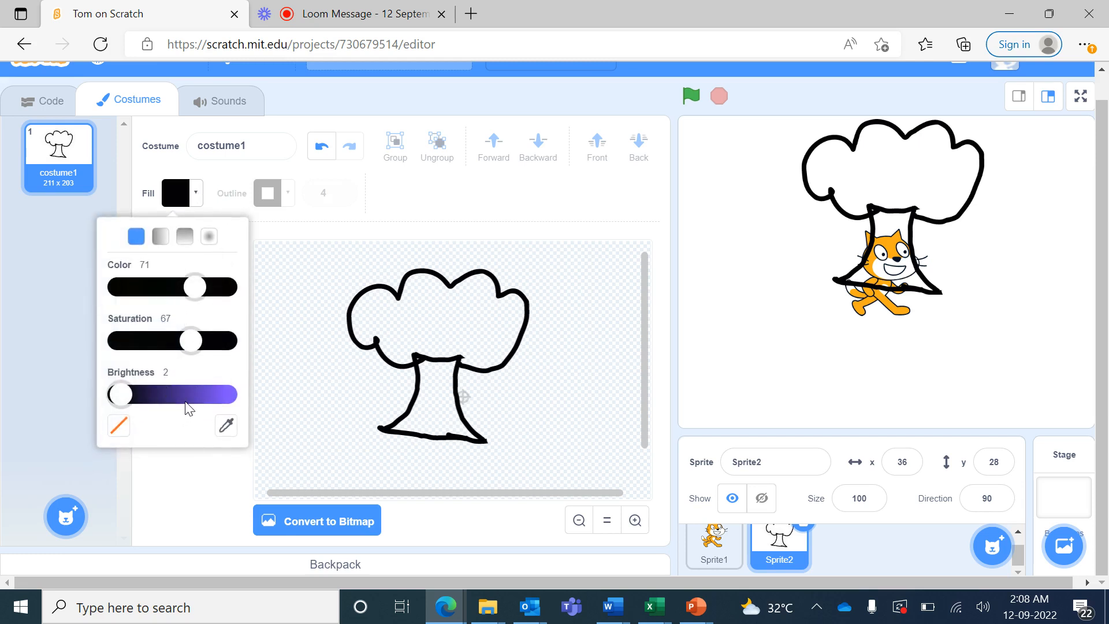
drag(198, 402, 222, 405)
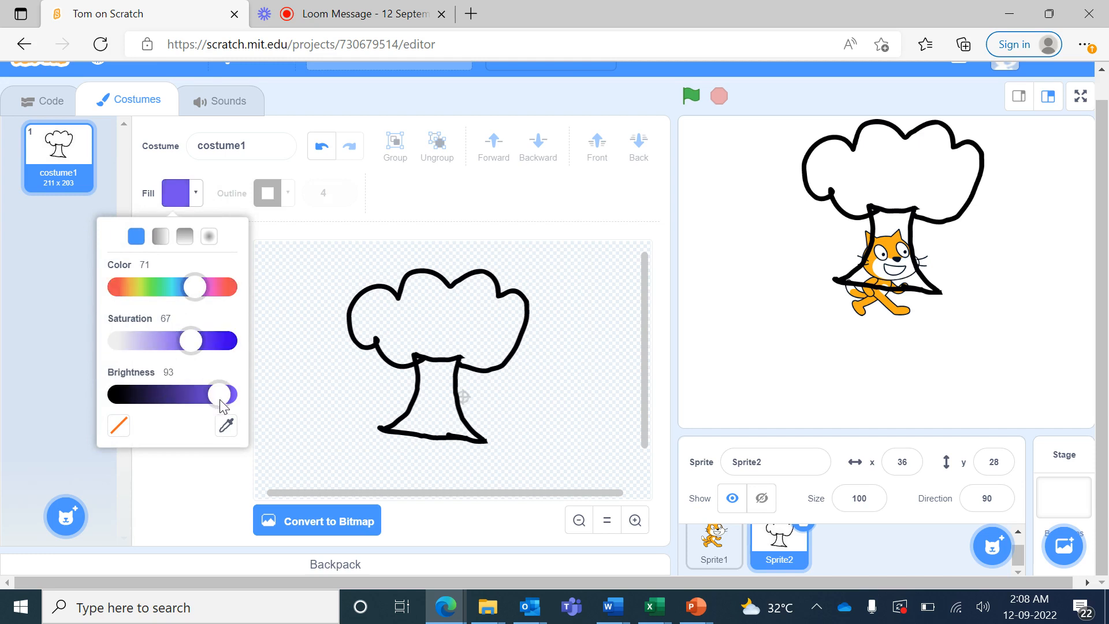
click(158, 287)
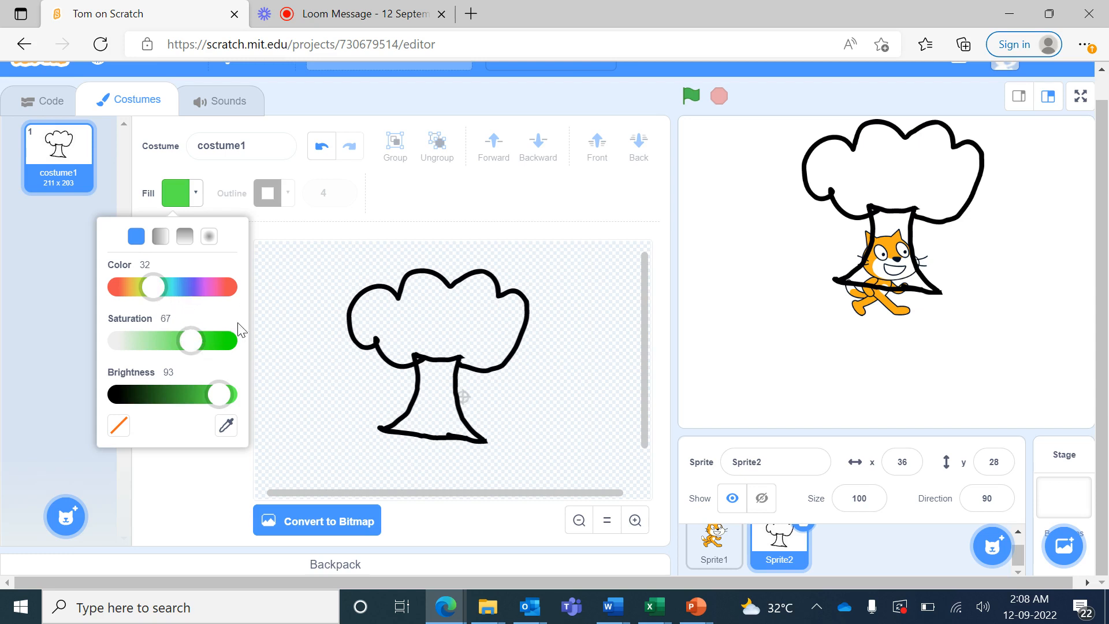
click(213, 342)
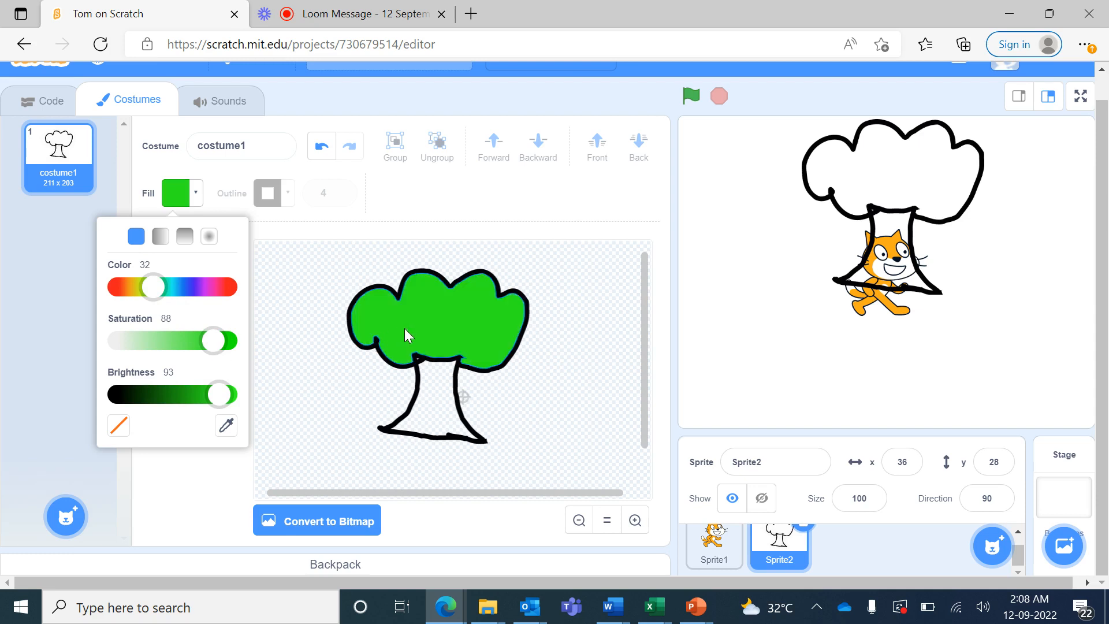
click(451, 324)
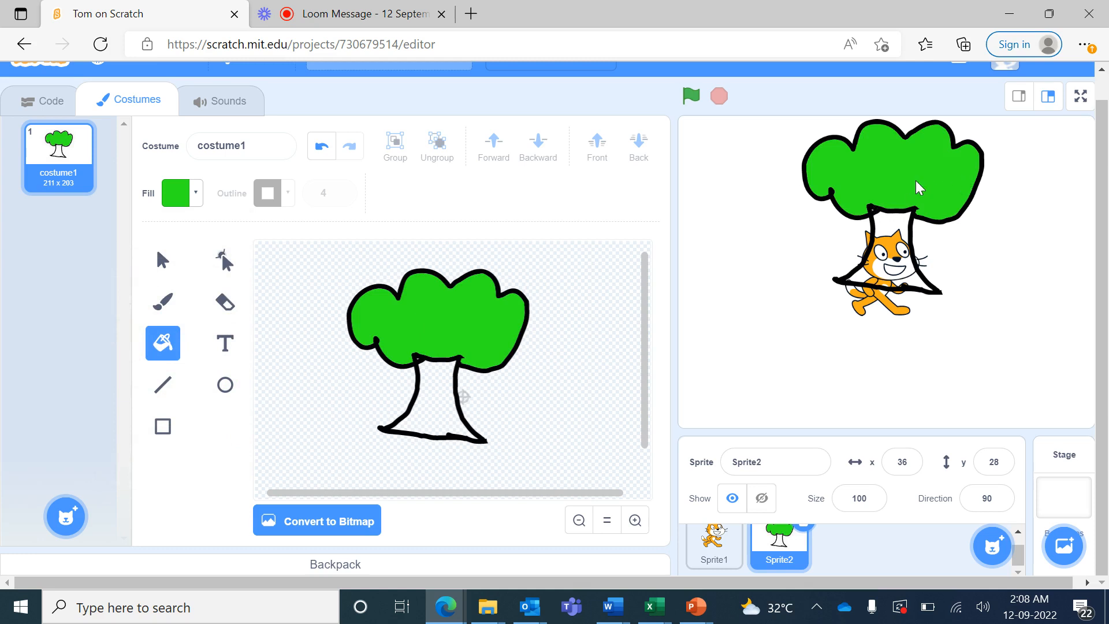
drag(916, 180, 810, 295)
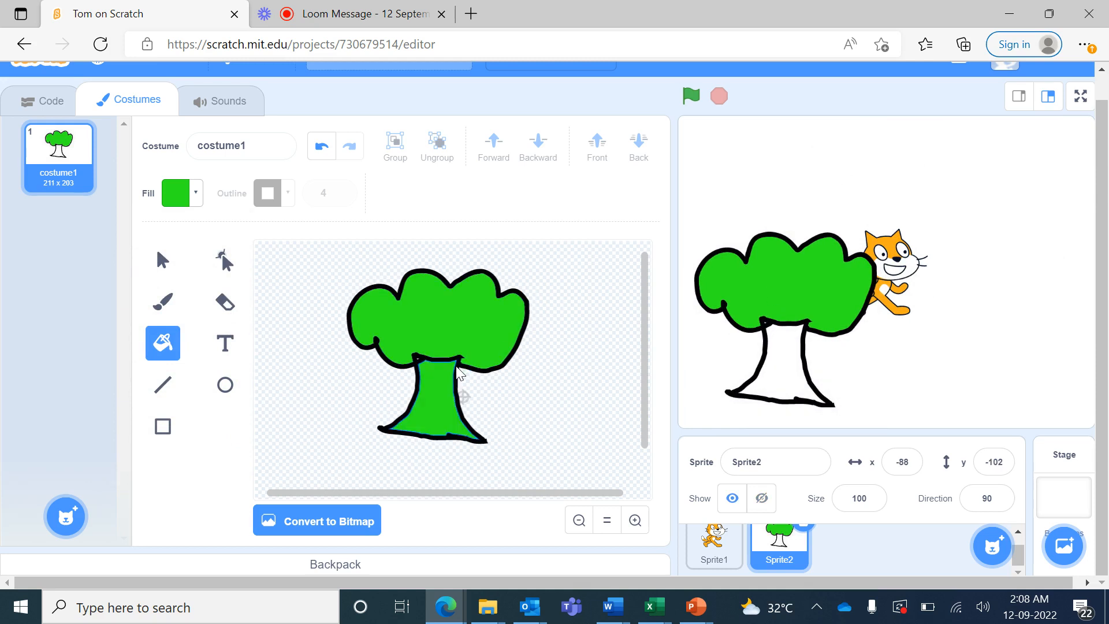
Fill the tree trunk with brown using color 5, saturation 88 and brightness 57
click(196, 197)
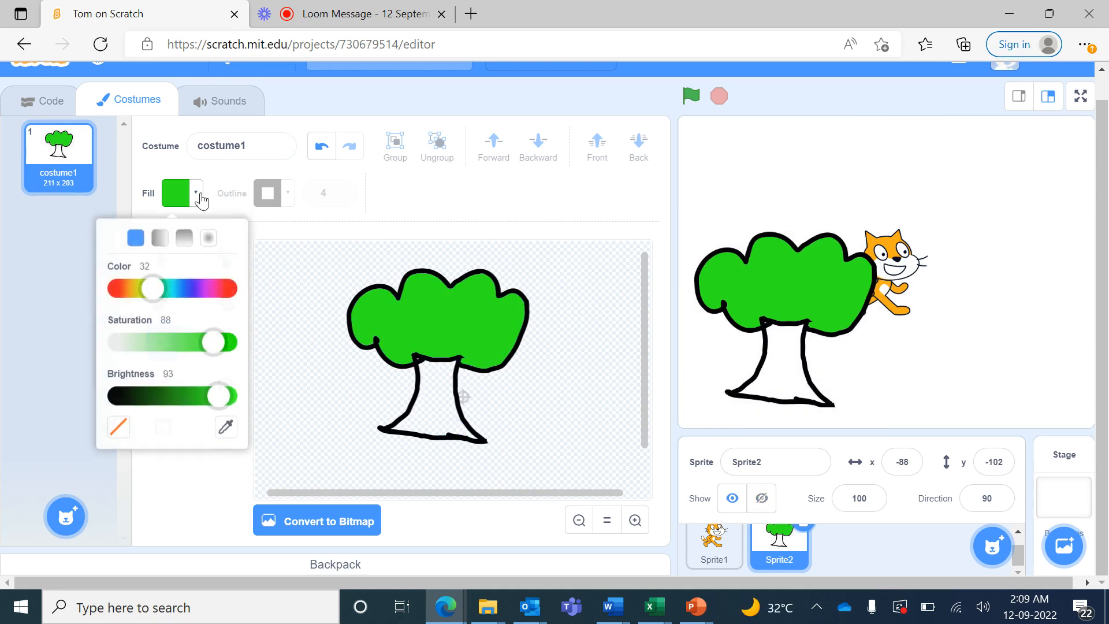
click(215, 294)
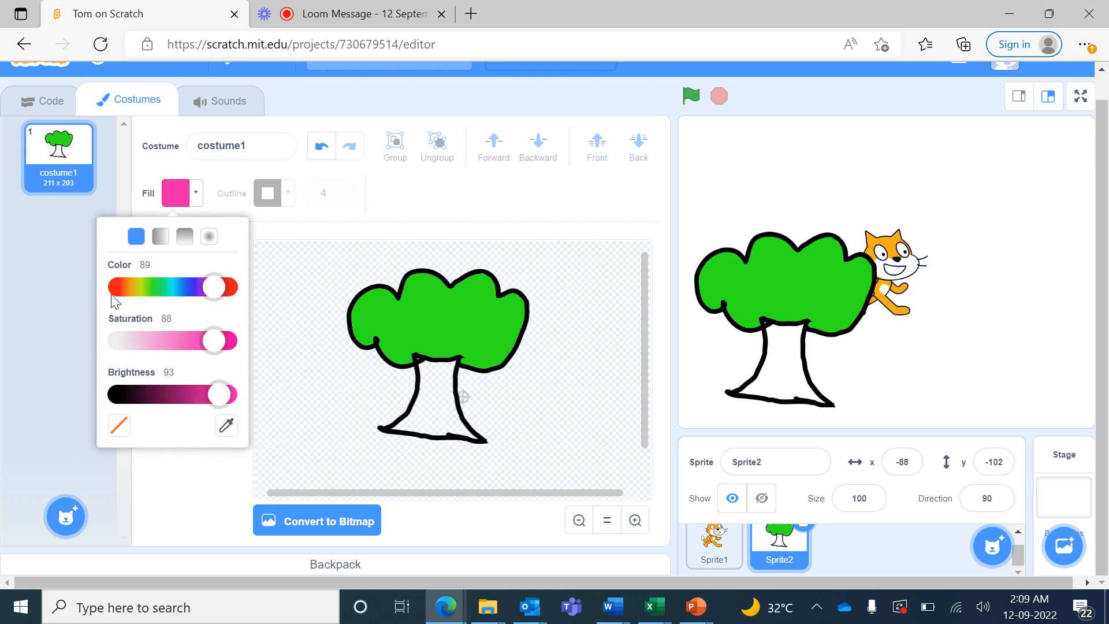
click(125, 287)
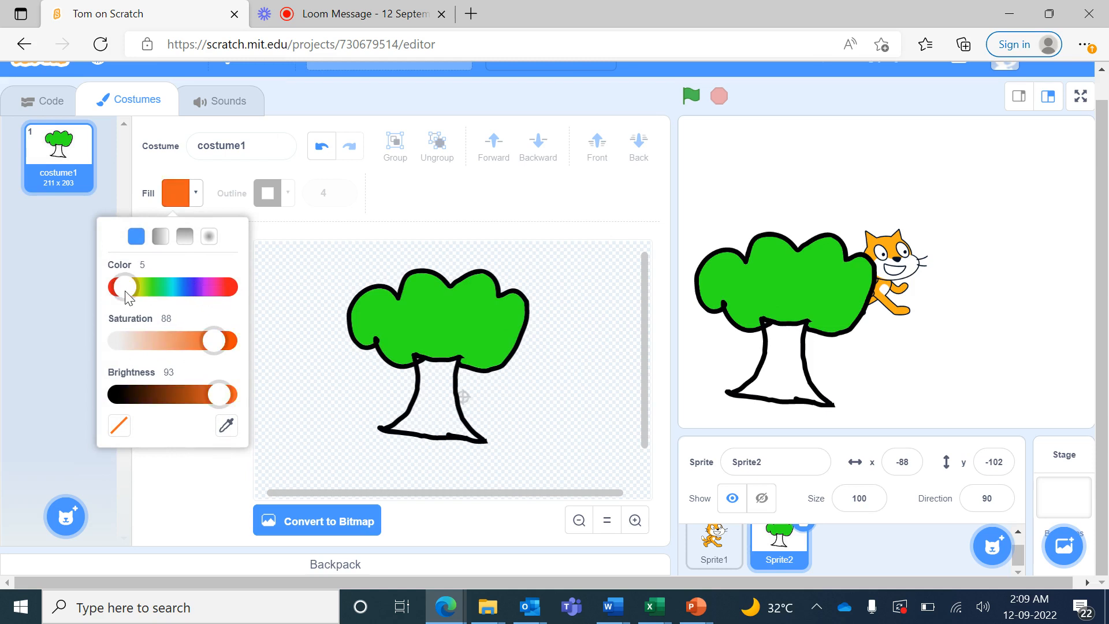
click(180, 395)
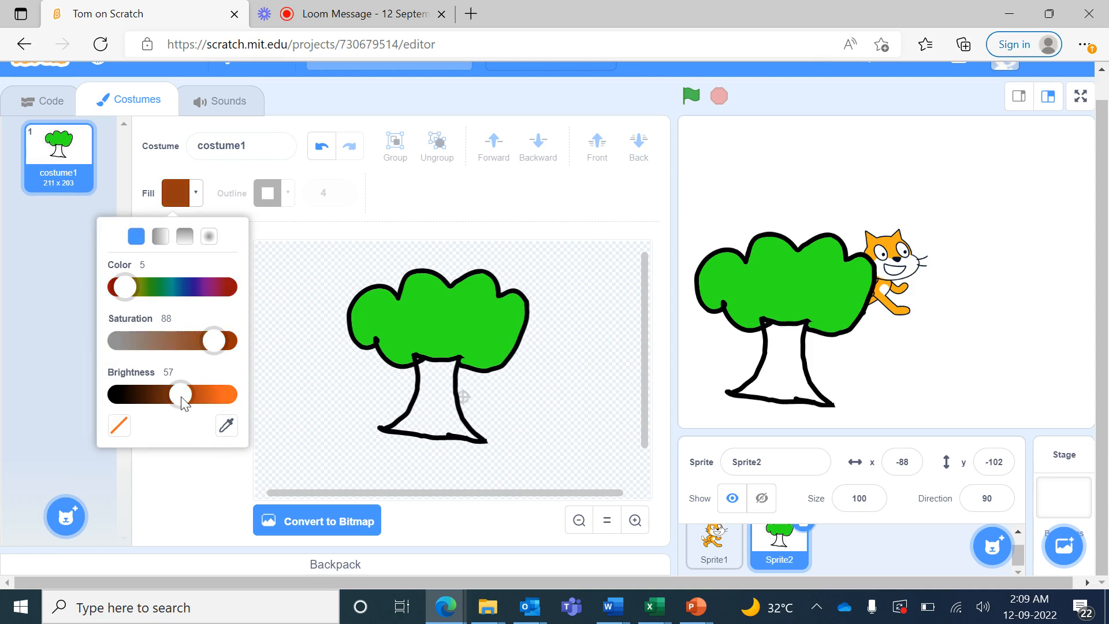
click(439, 399)
click(438, 397)
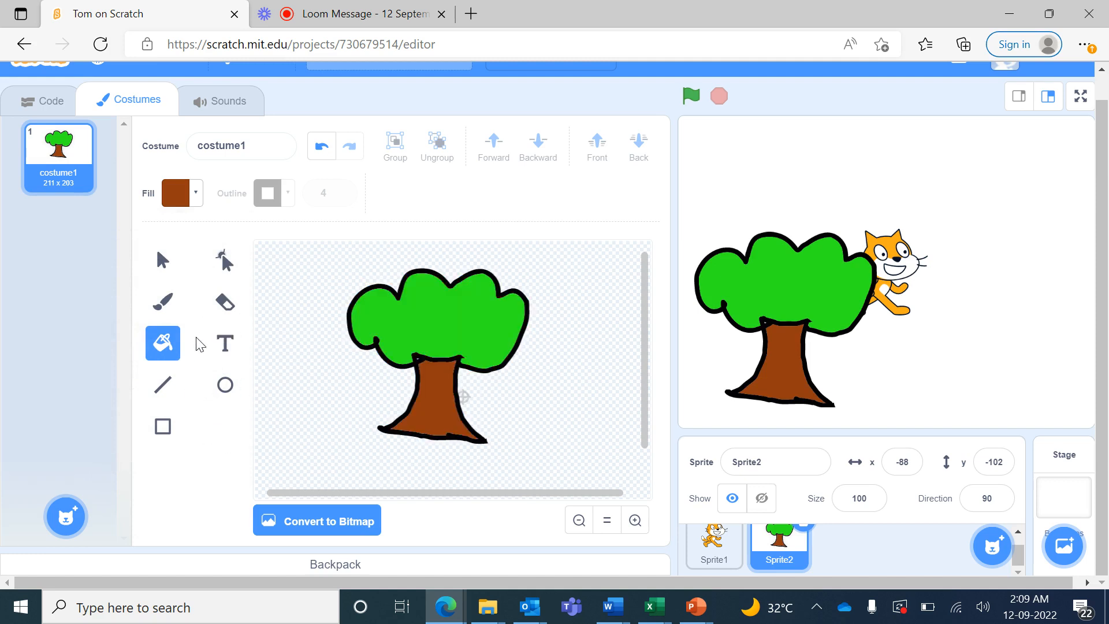
Set up the Text tool with a blue fill (color 62, saturation 88, brightness 90) and the Curly font
click(232, 345)
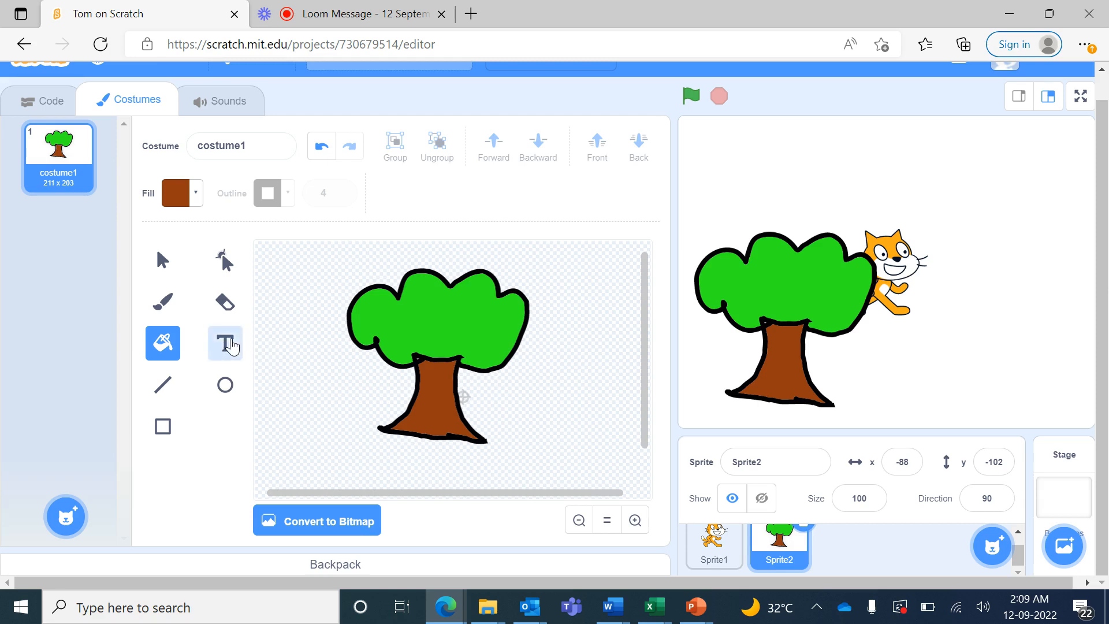
click(196, 193)
click(186, 255)
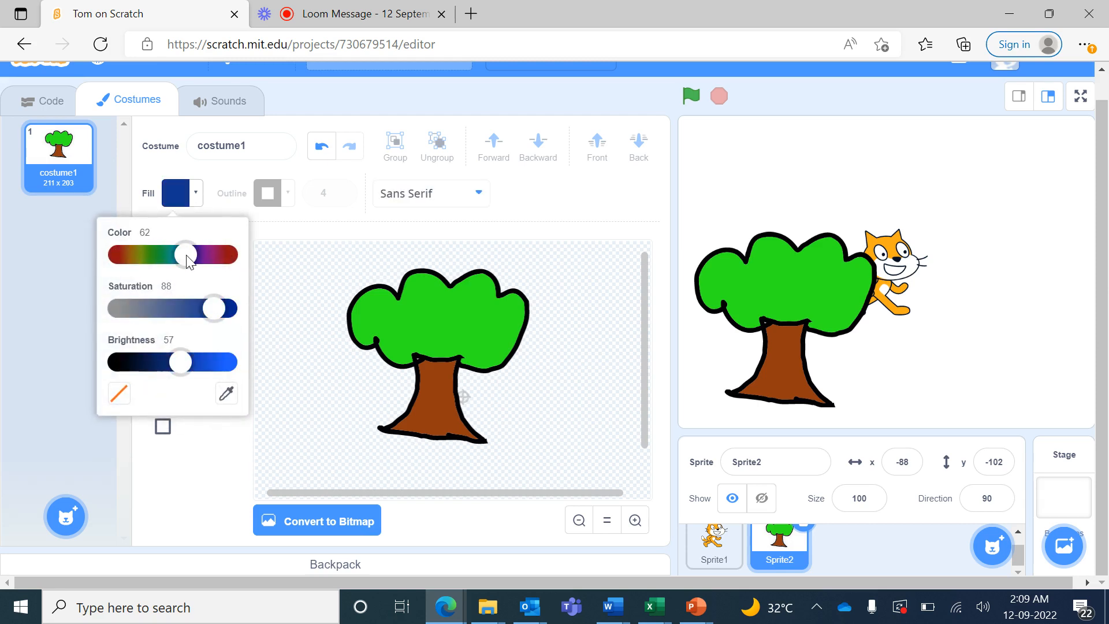
click(216, 362)
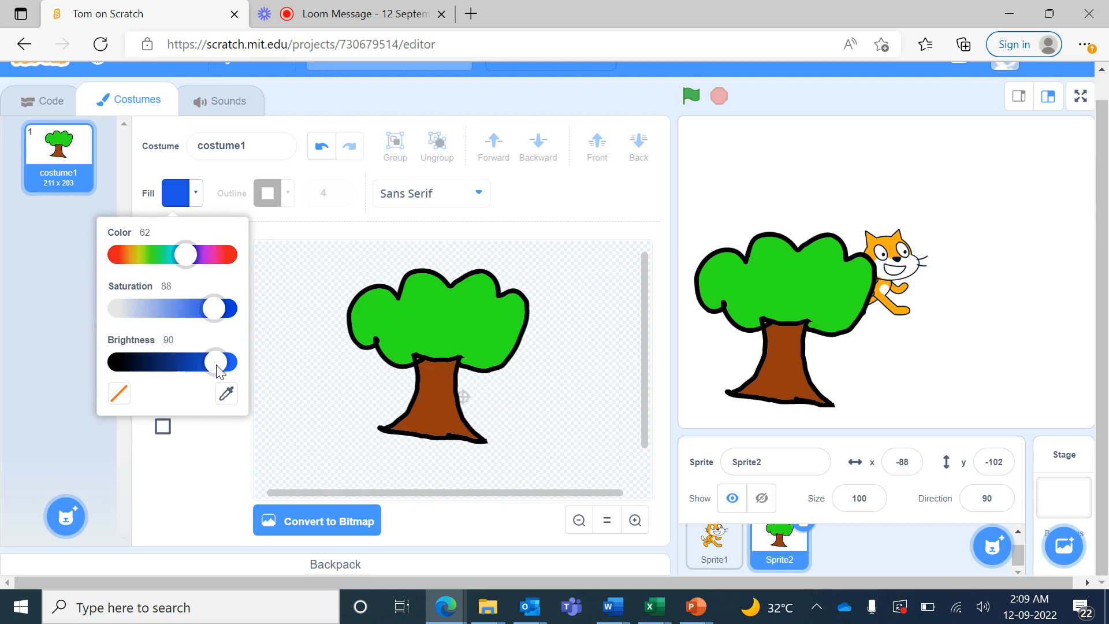
click(481, 192)
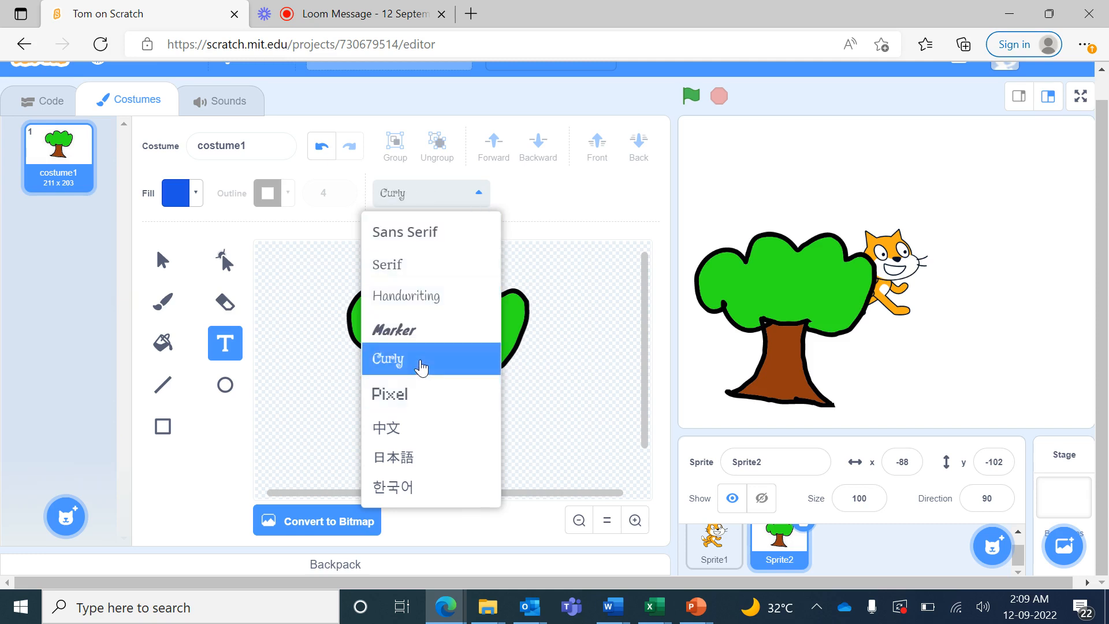
click(422, 368)
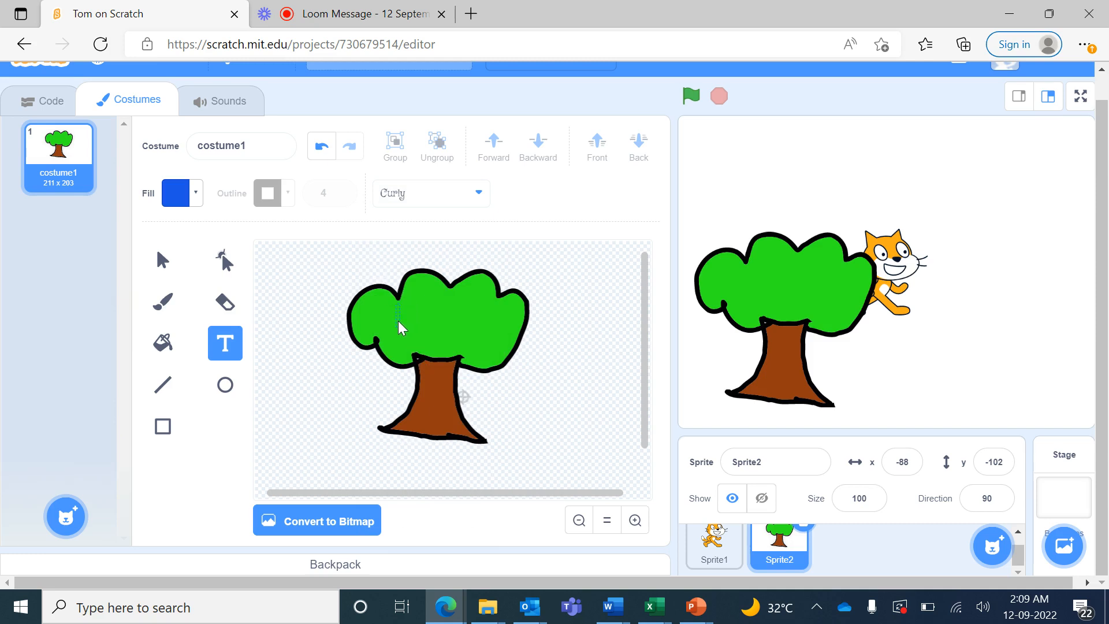
Add the text TREE on the tree's crown and enlarge it to span the middle of the crown
text(TREE)
click(450, 324)
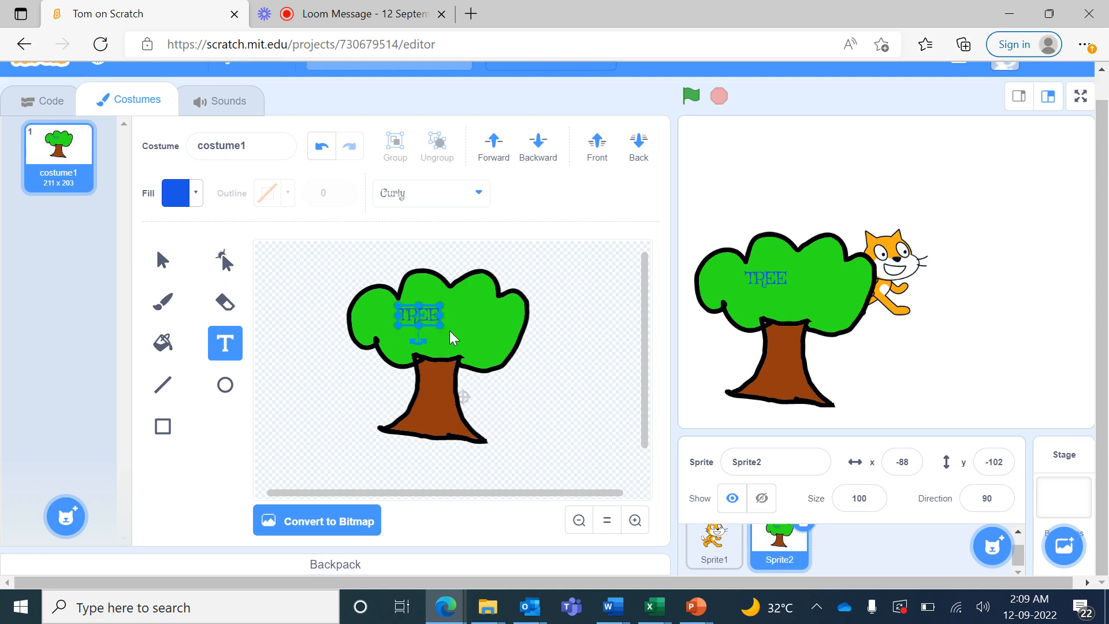
drag(440, 325, 477, 327)
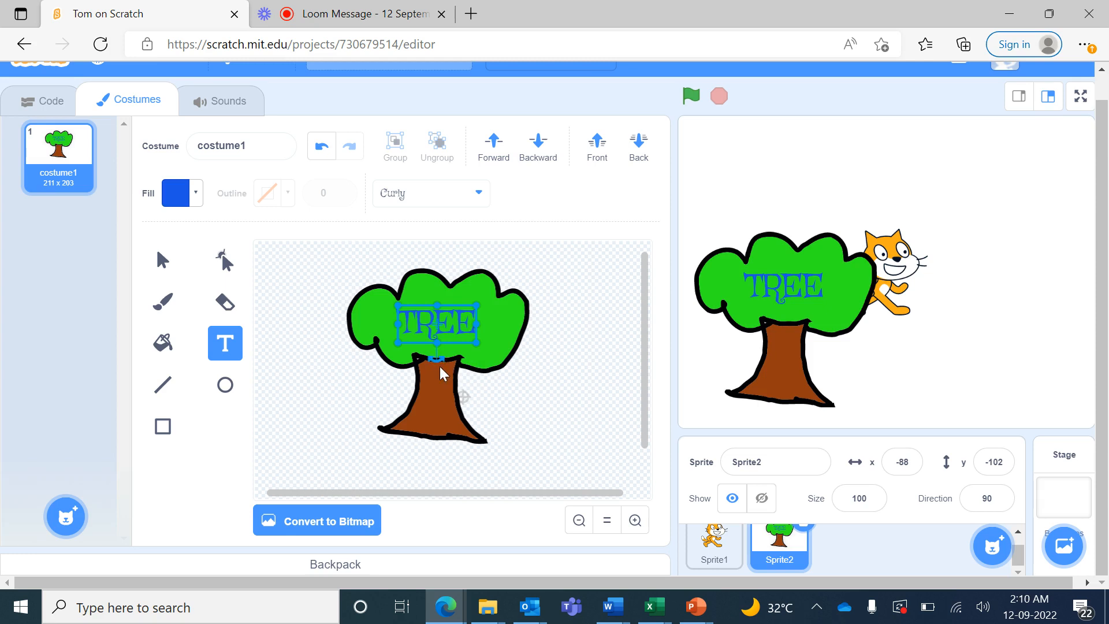
Tilt the TREE text slightly counterclockwise and shift it a little up and to the right on the crown
mouse_move(438, 359)
mouse_down()
mouse_move(422, 362)
mouse_move(437, 361)
mouse_up()
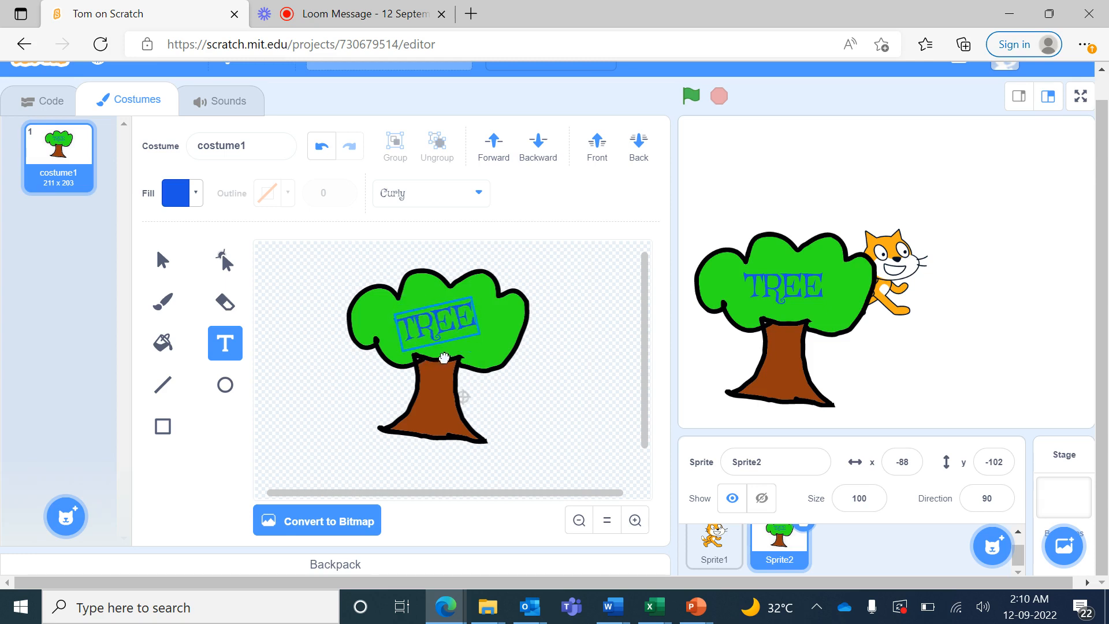
drag(444, 358, 445, 359)
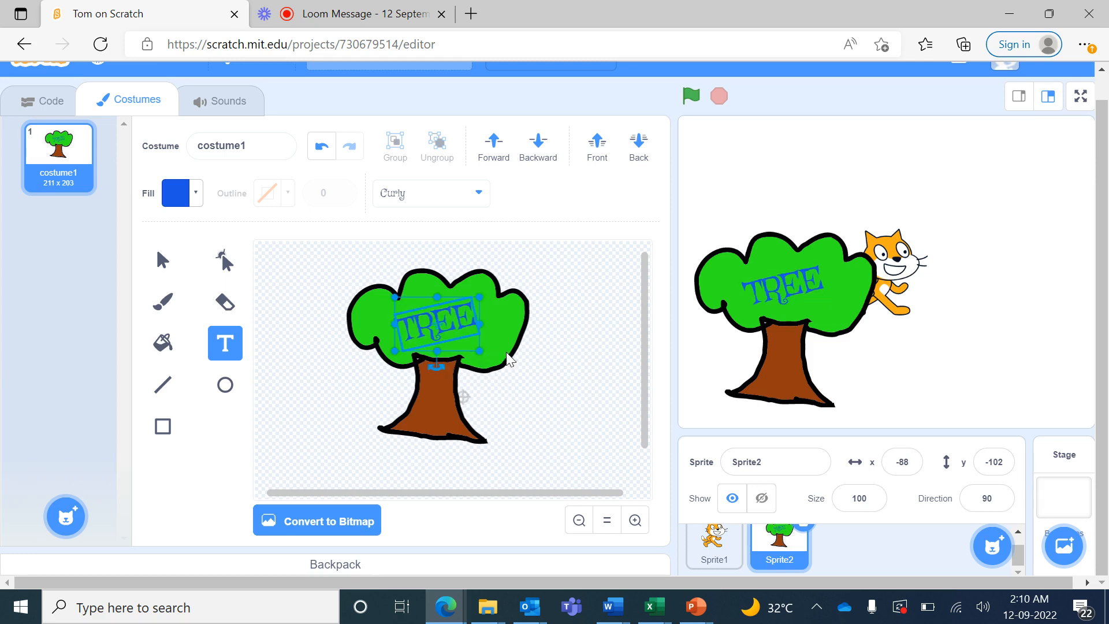
click(527, 396)
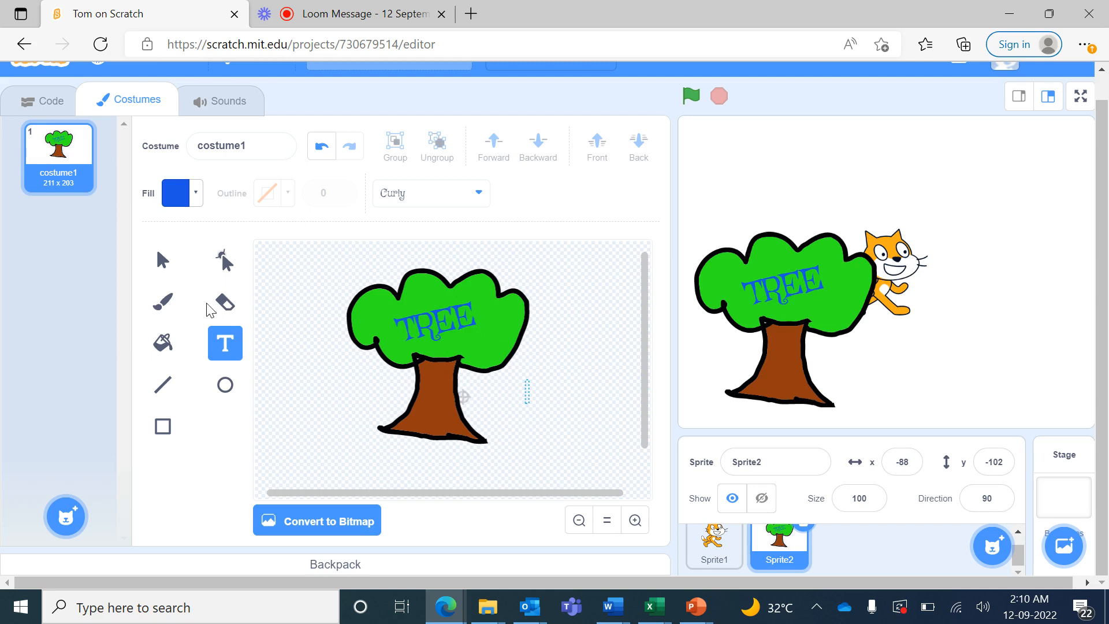
click(171, 274)
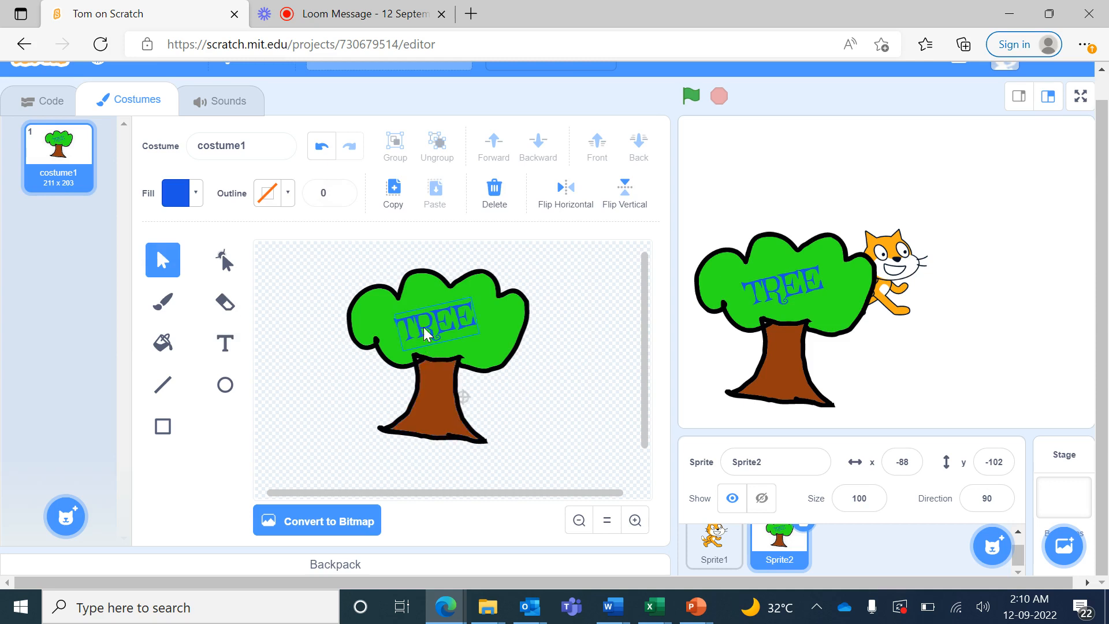
drag(426, 326, 432, 318)
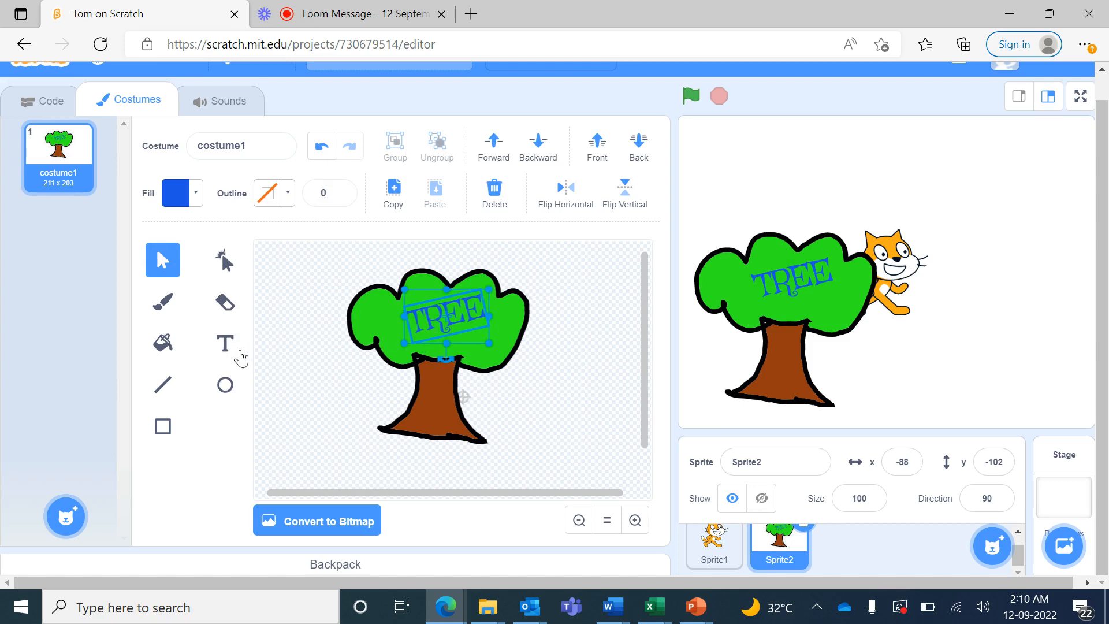
Open the TREE text for editing, delete its middle letters RE and retype them
click(226, 352)
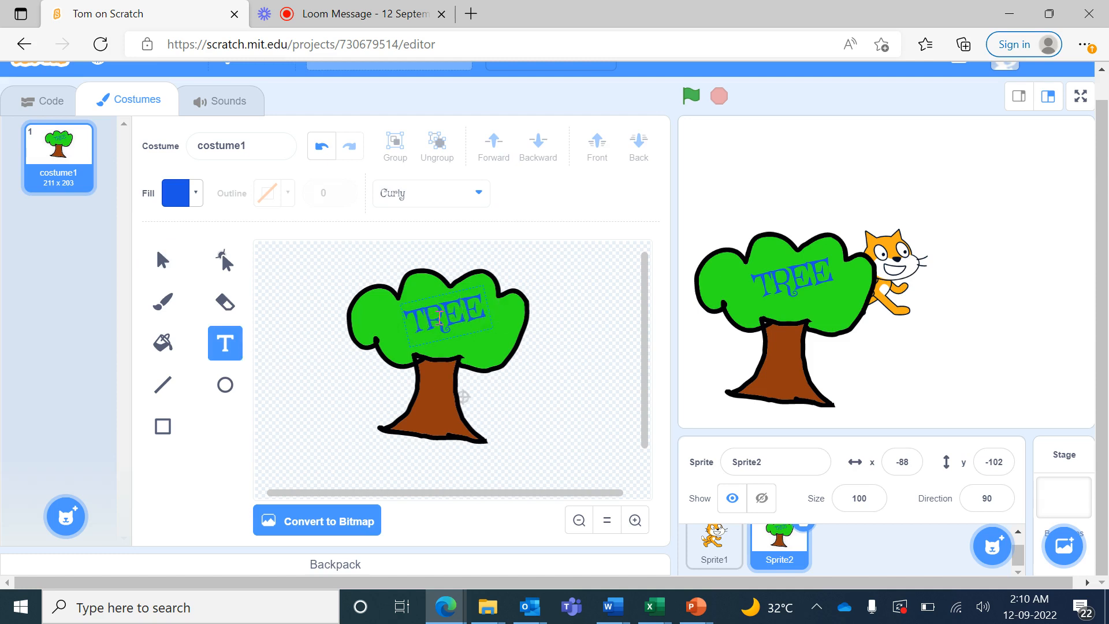
key(BackSpace)
key(BackSpace)
text(RE)
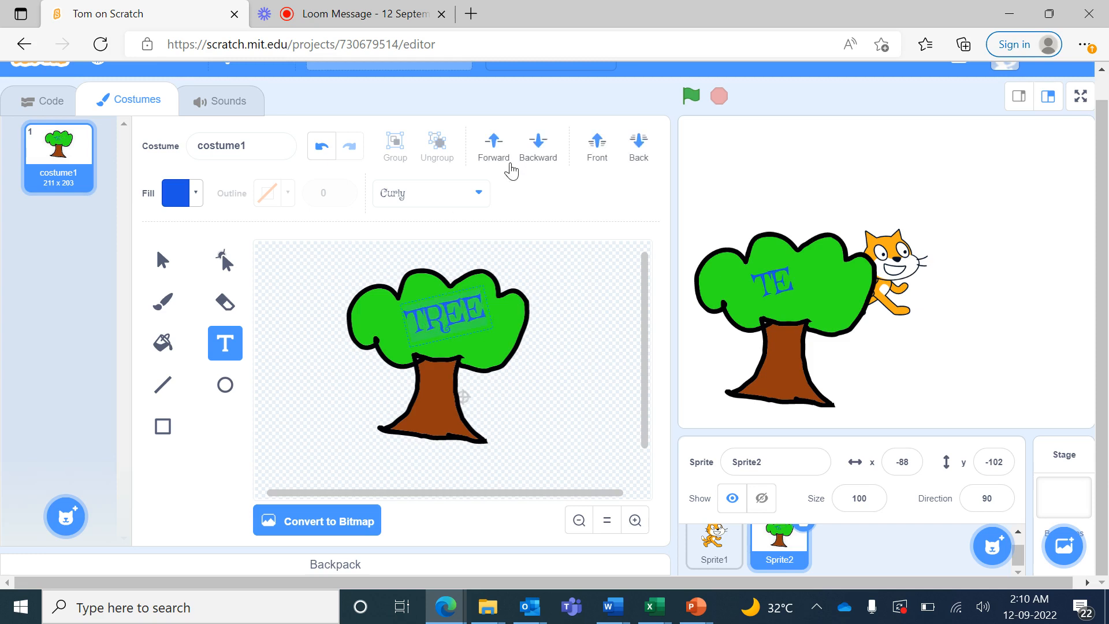
Try the Pixel font on the TREE text and set its font to Sans Serif
click(479, 196)
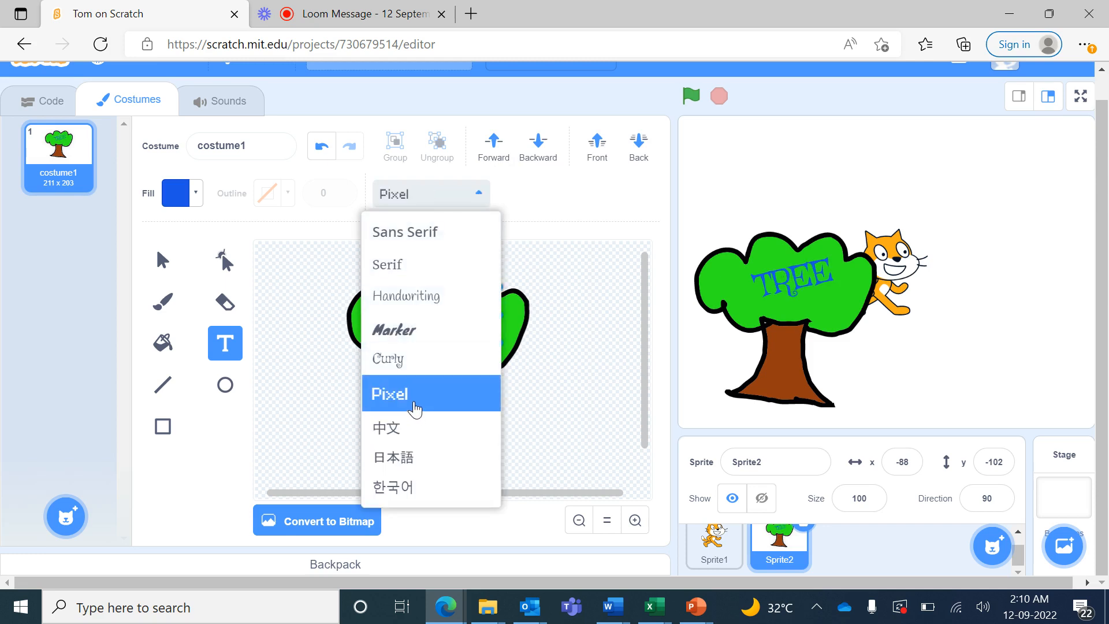
click(415, 409)
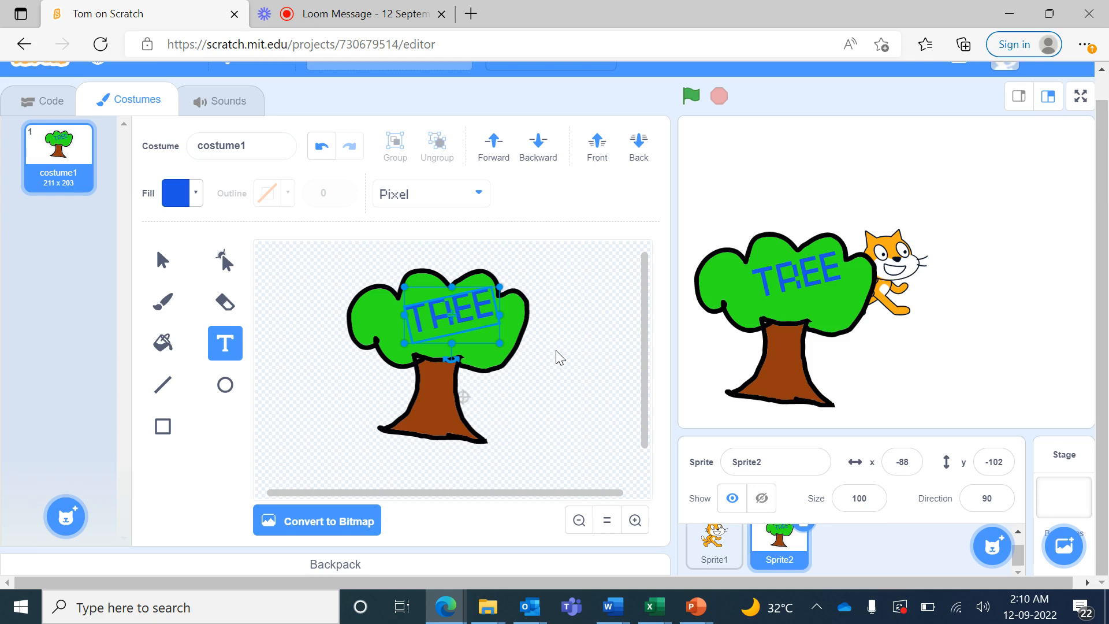
click(479, 197)
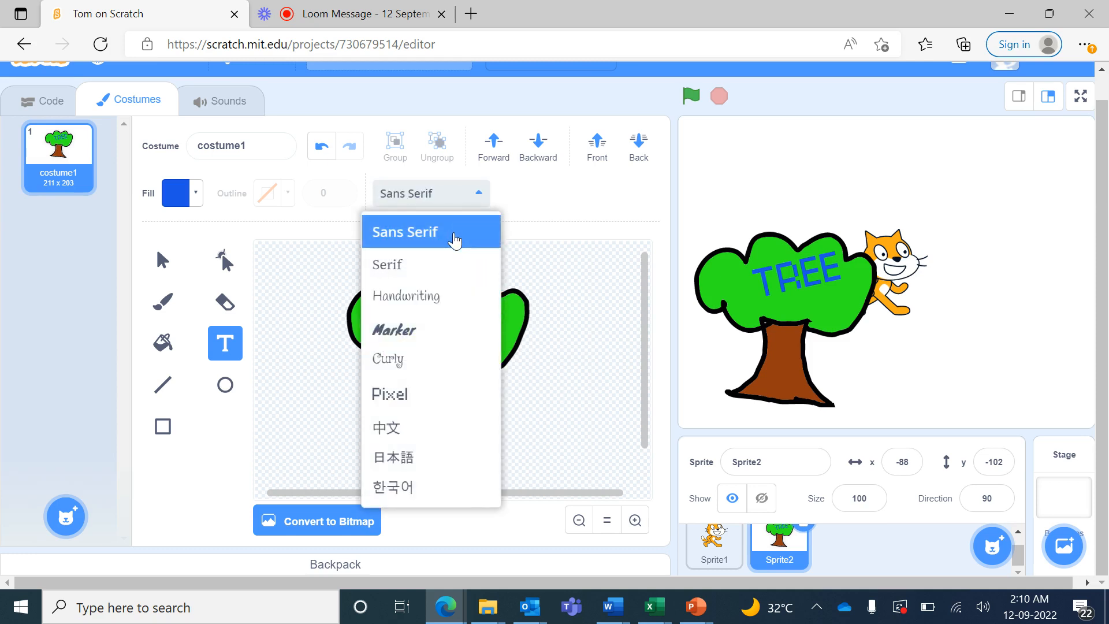
click(455, 240)
click(538, 355)
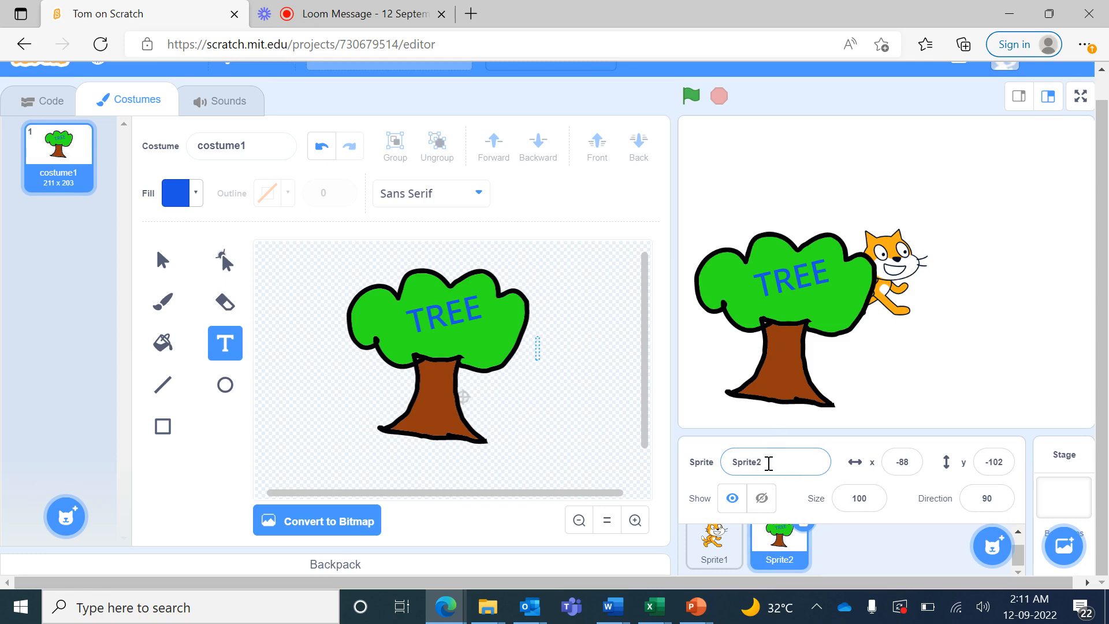
Rename the tree sprite as Tree
click(769, 464)
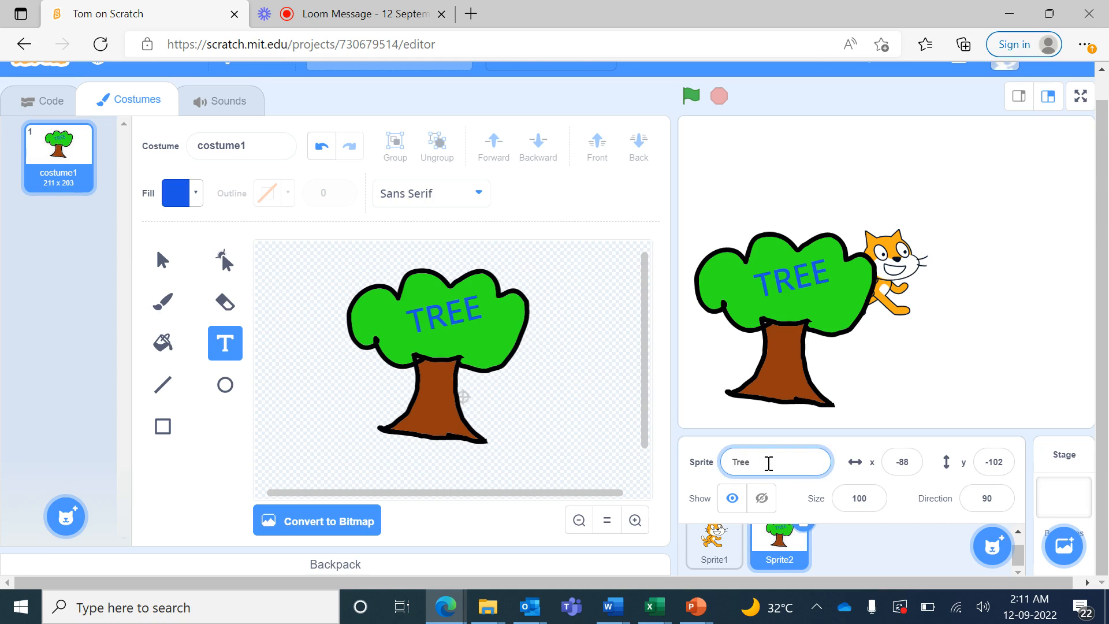
text(Tree)
key(Return)
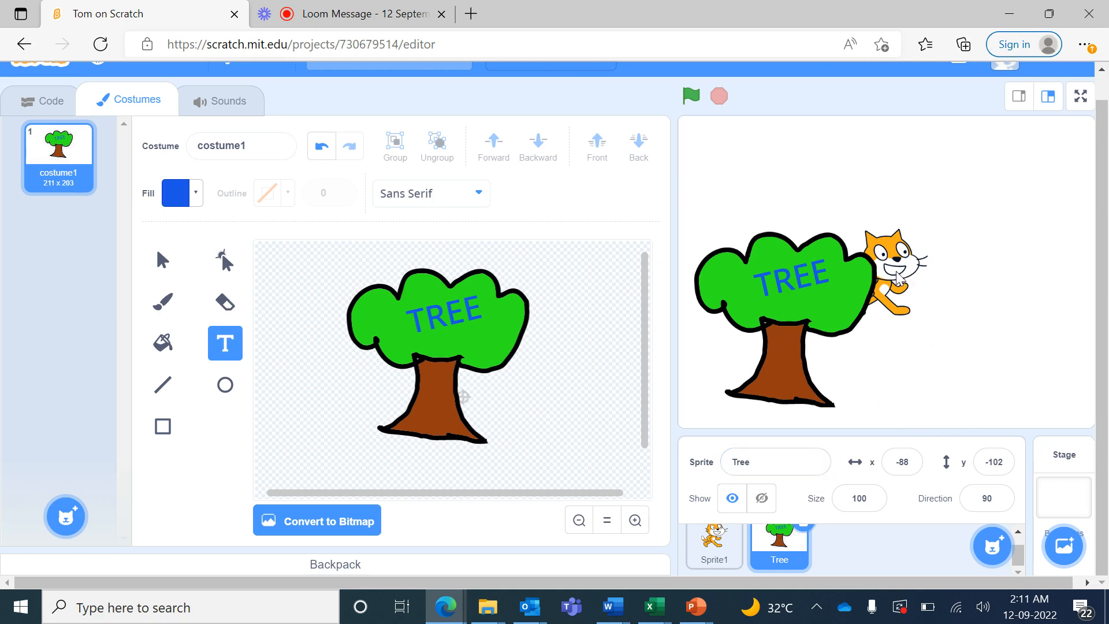
Move the cat sprite away from the tree to x 106, y -13 and delete it from the project
drag(897, 277, 982, 289)
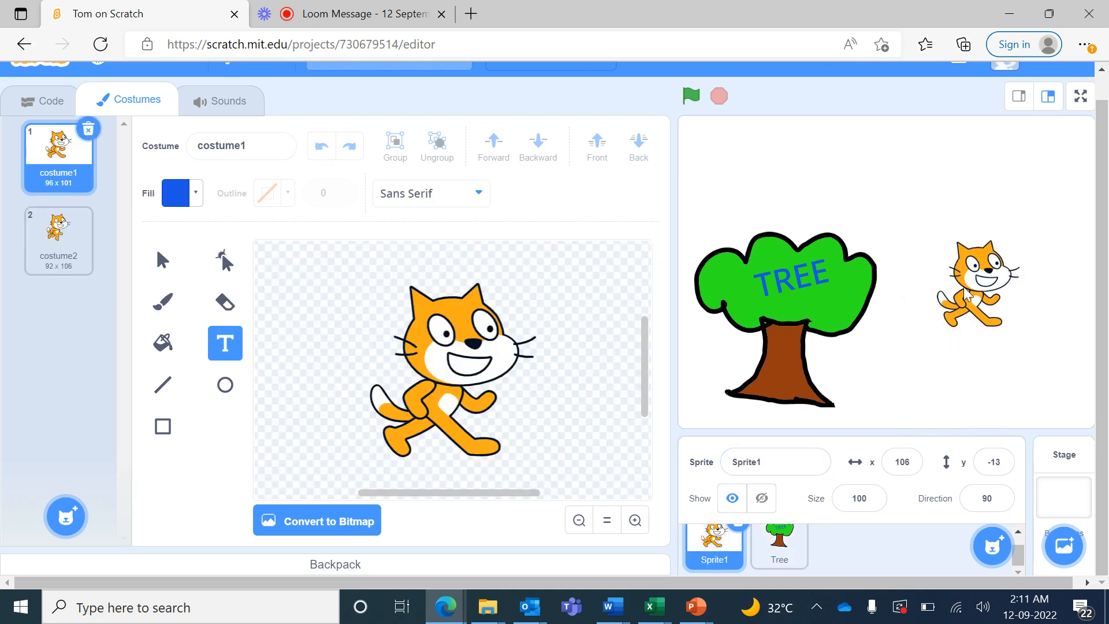
mouse_move(993, 546)
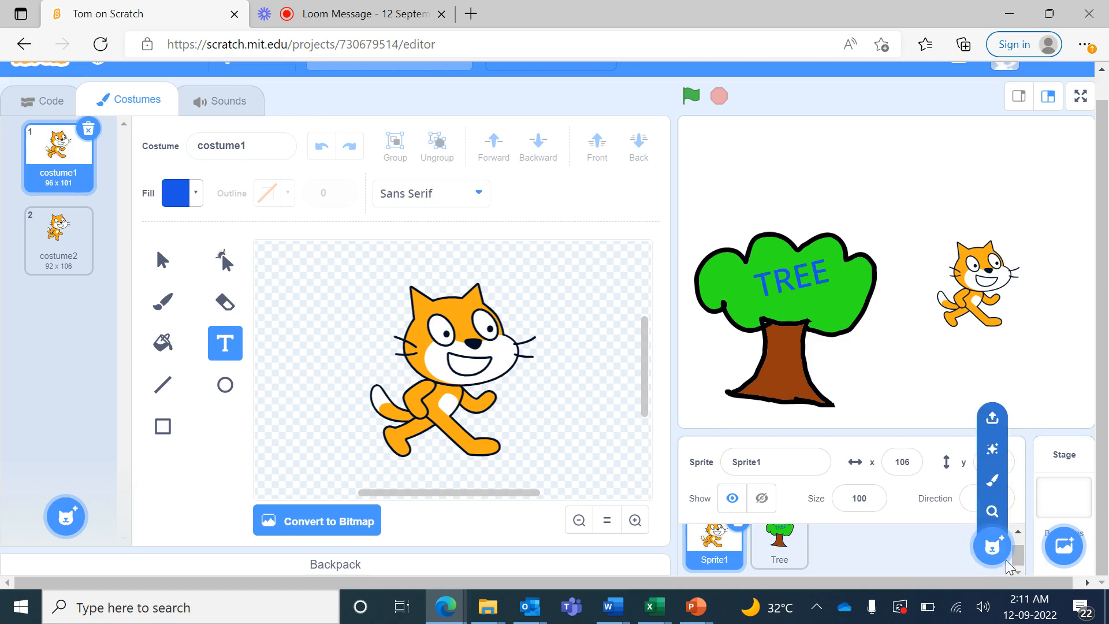
scroll(1018, 558, up, 1)
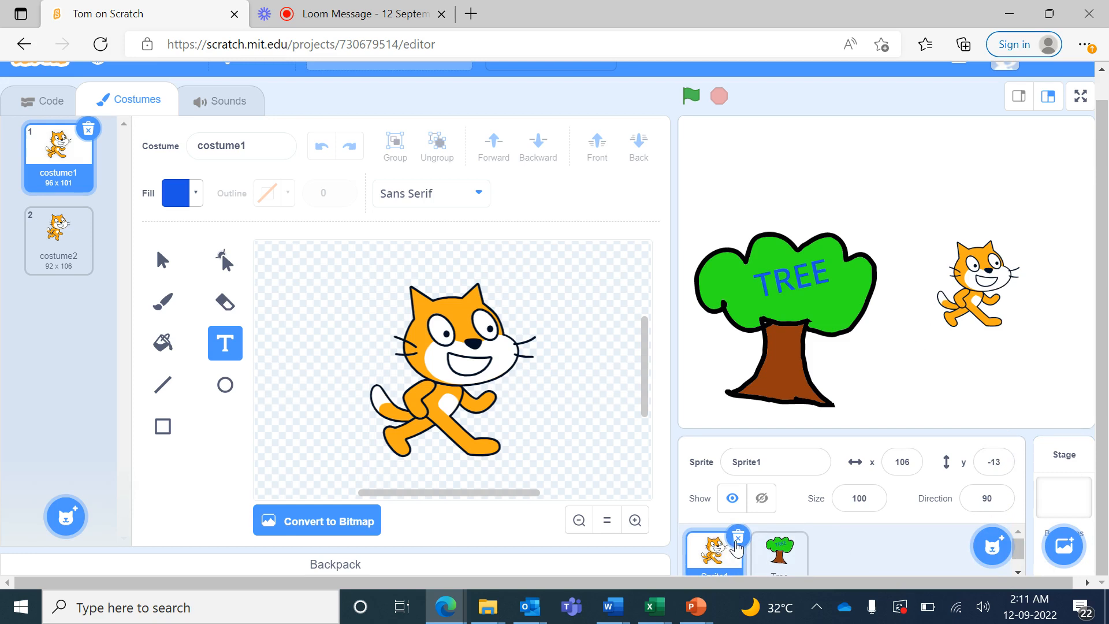
click(738, 538)
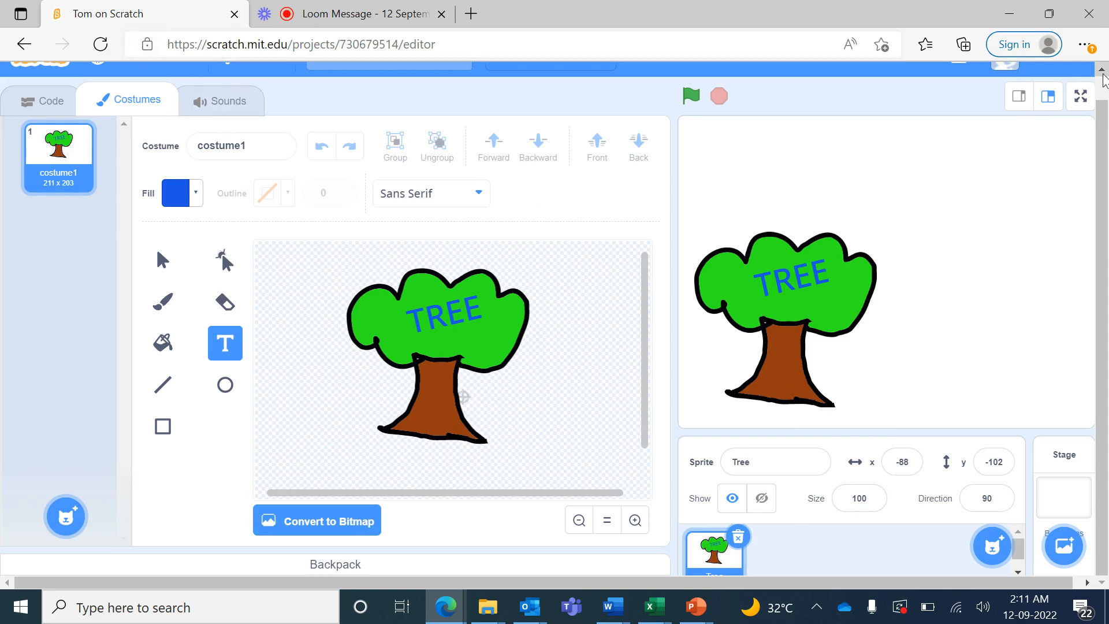
Restore the deleted cat sprite and delete it again
scroll(1104, 76, up, 1)
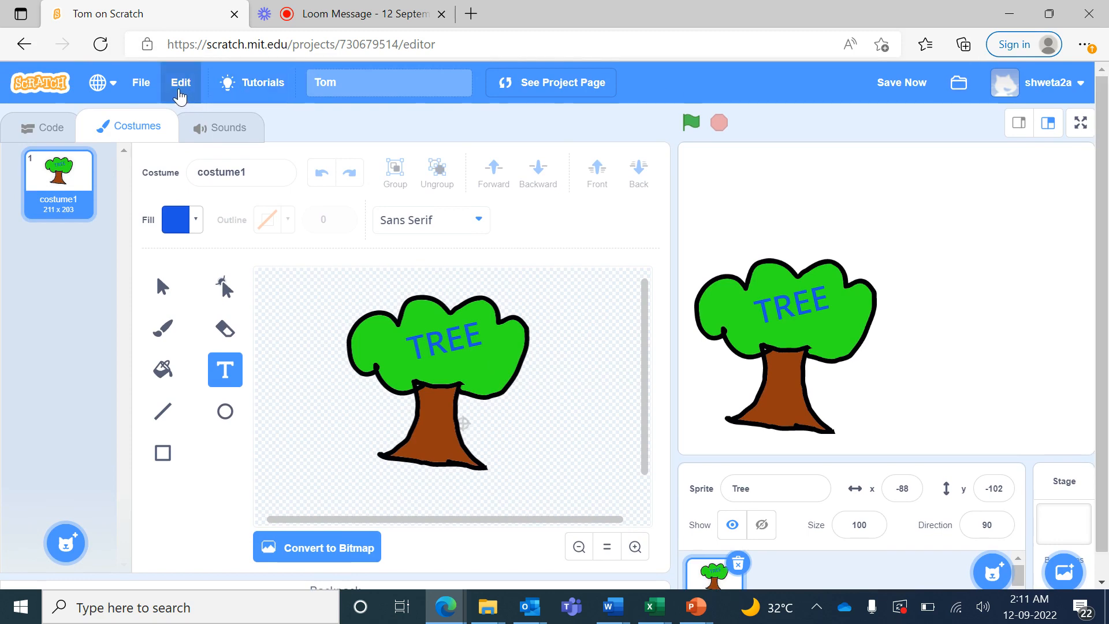
click(180, 96)
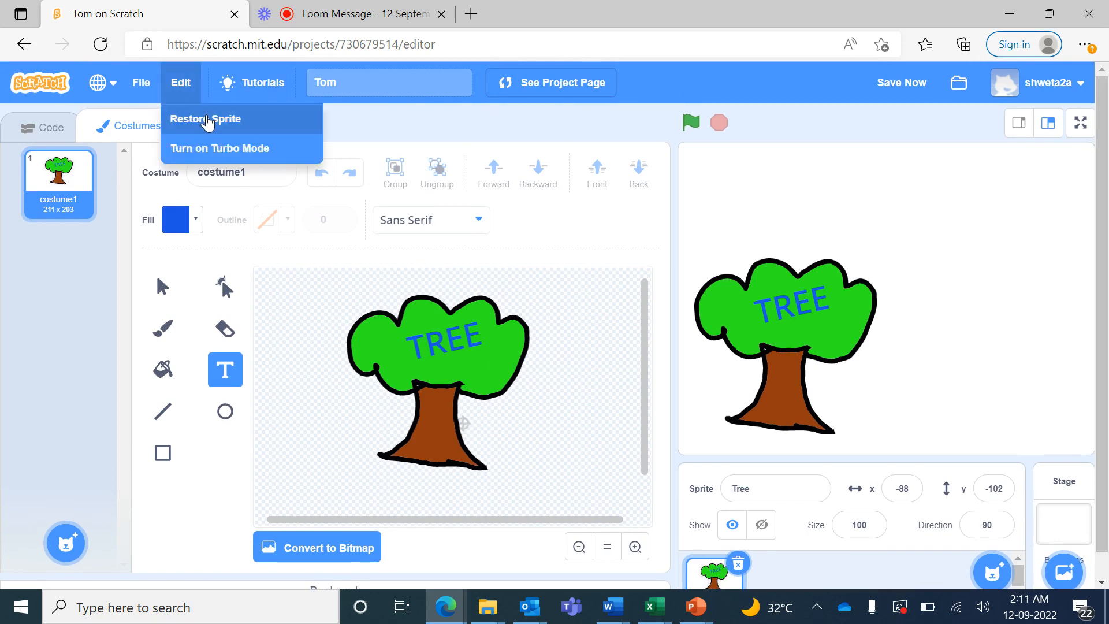
click(207, 120)
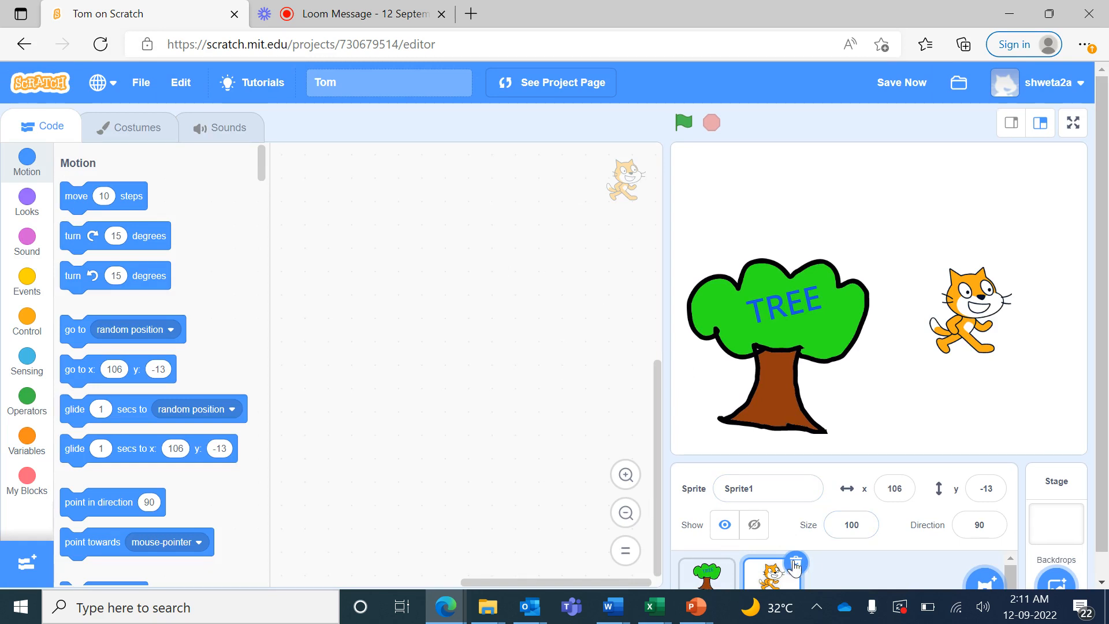
click(796, 564)
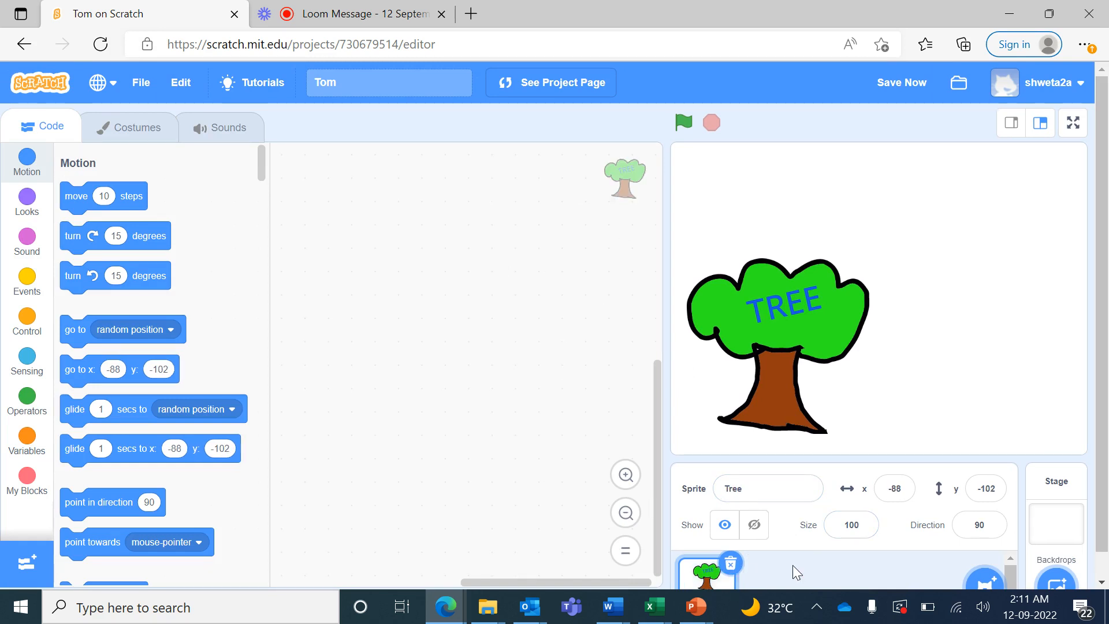
Create a new blank sprite to paint and choose the Circle tool
mouse_move(985, 580)
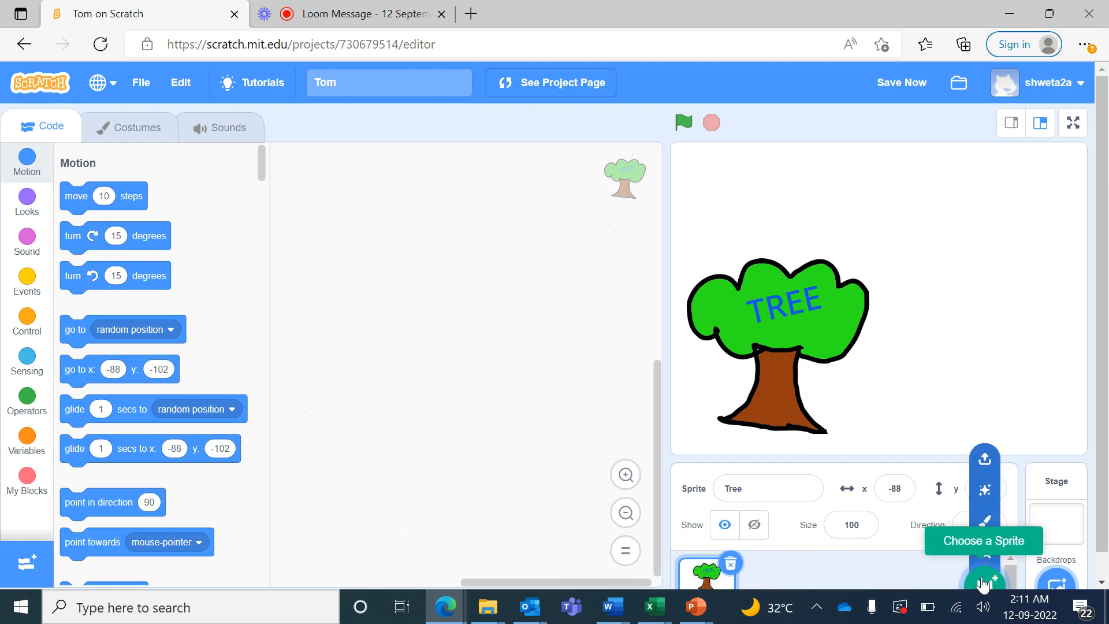
click(985, 523)
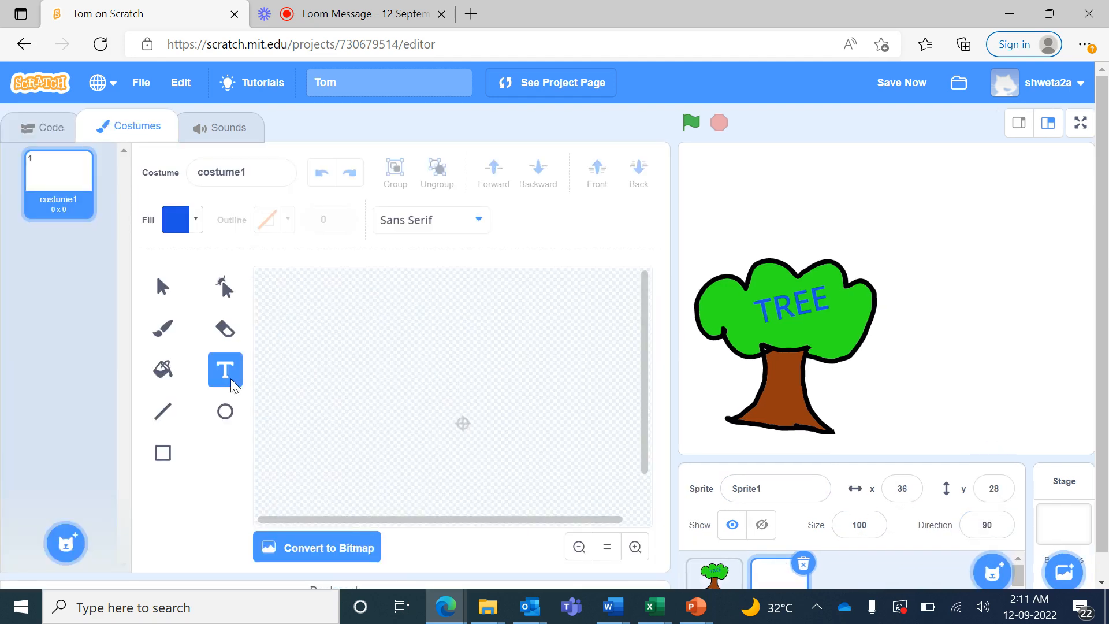
click(226, 415)
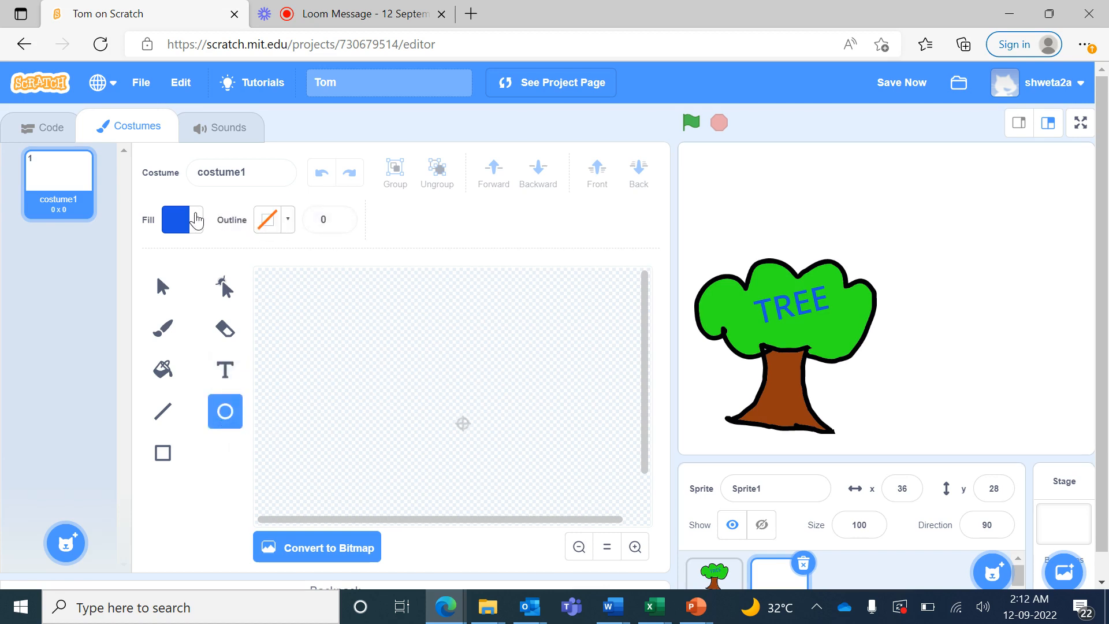
Draw a circle of about 68 x 64 with a black fill (brightness 0) and no outline, and delete it
click(197, 220)
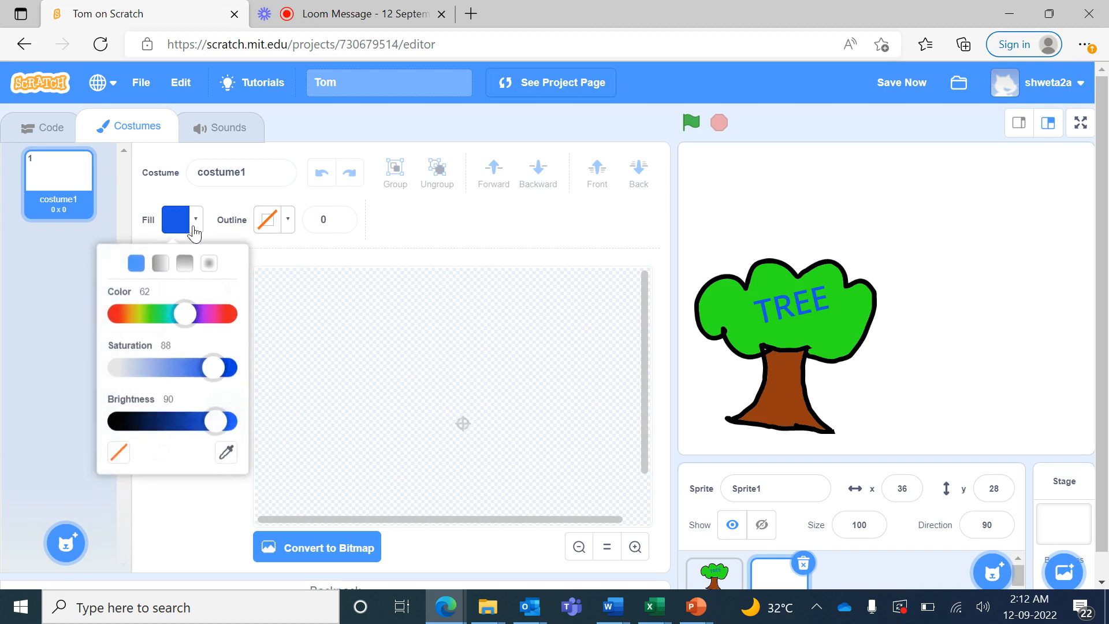
click(119, 423)
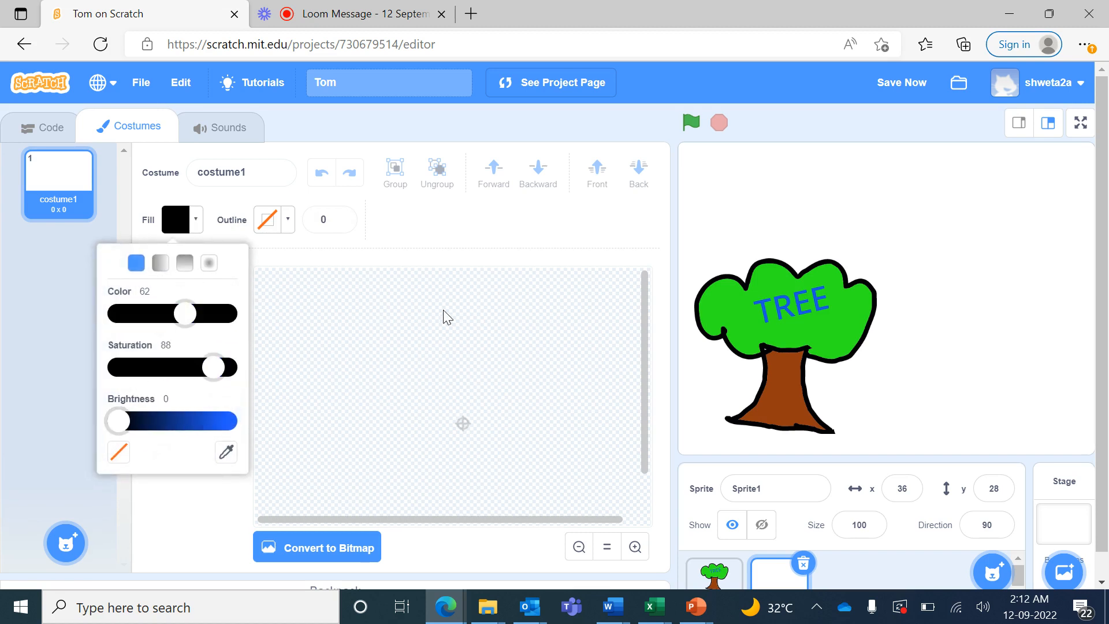
mouse_move(395, 297)
mouse_down()
mouse_move(434, 319)
mouse_move(454, 354)
mouse_up()
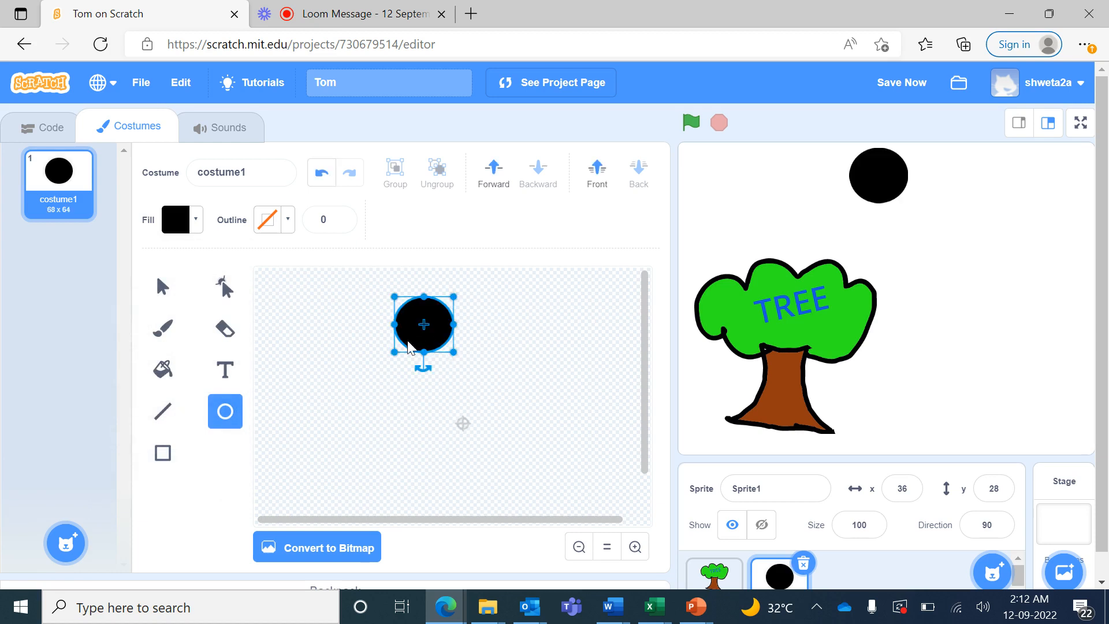
click(289, 222)
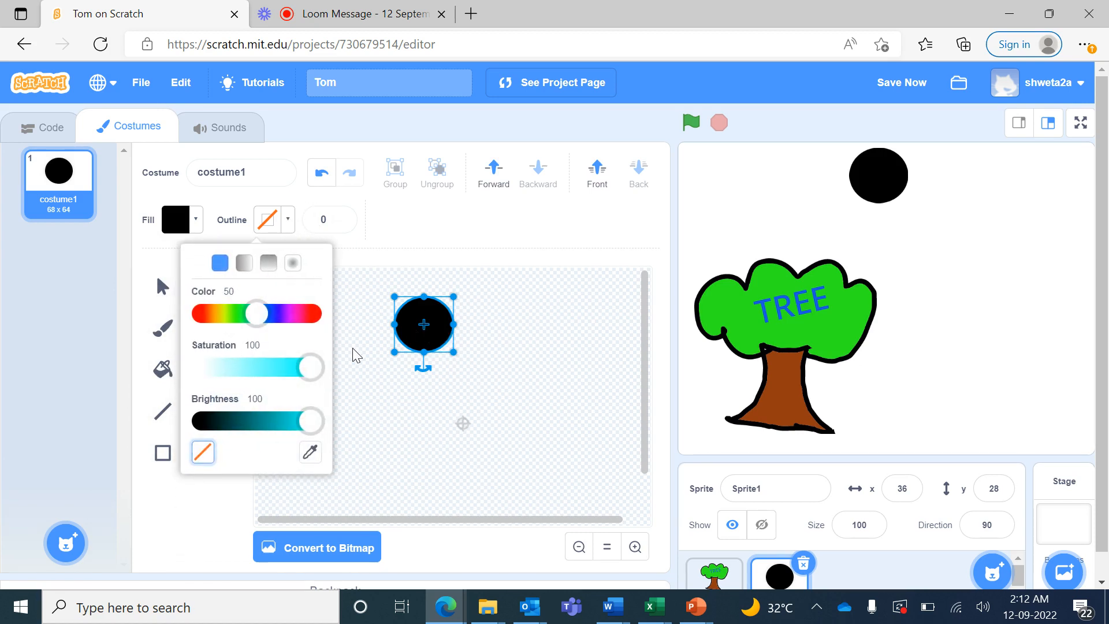
key(Delete)
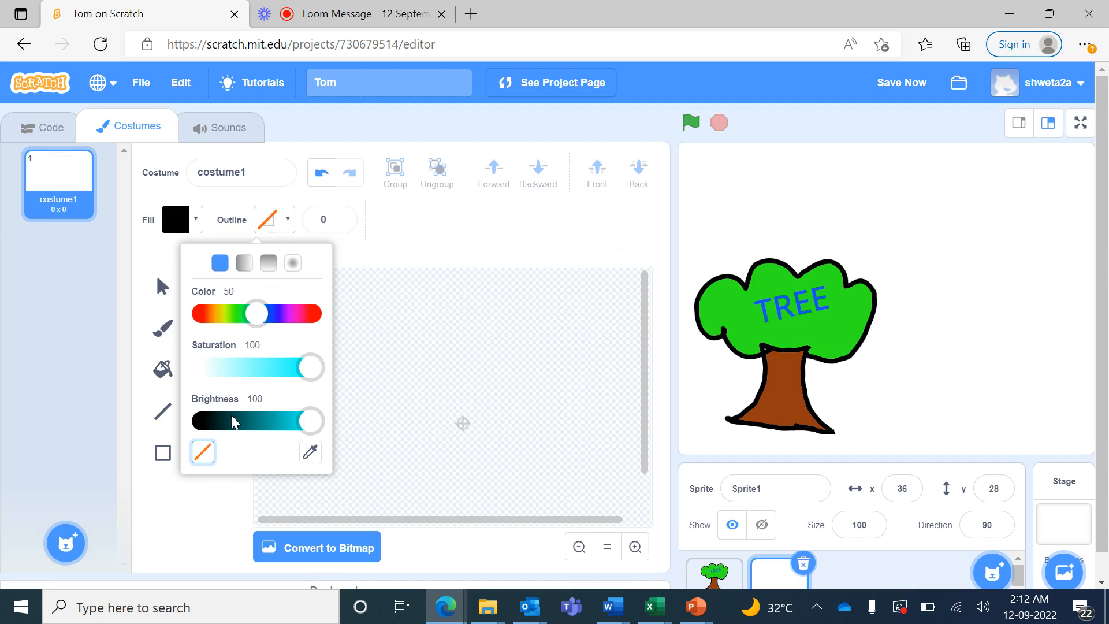
Set the shape outline to black with color 50, saturation 100, brightness 3 and a width of 5
click(206, 422)
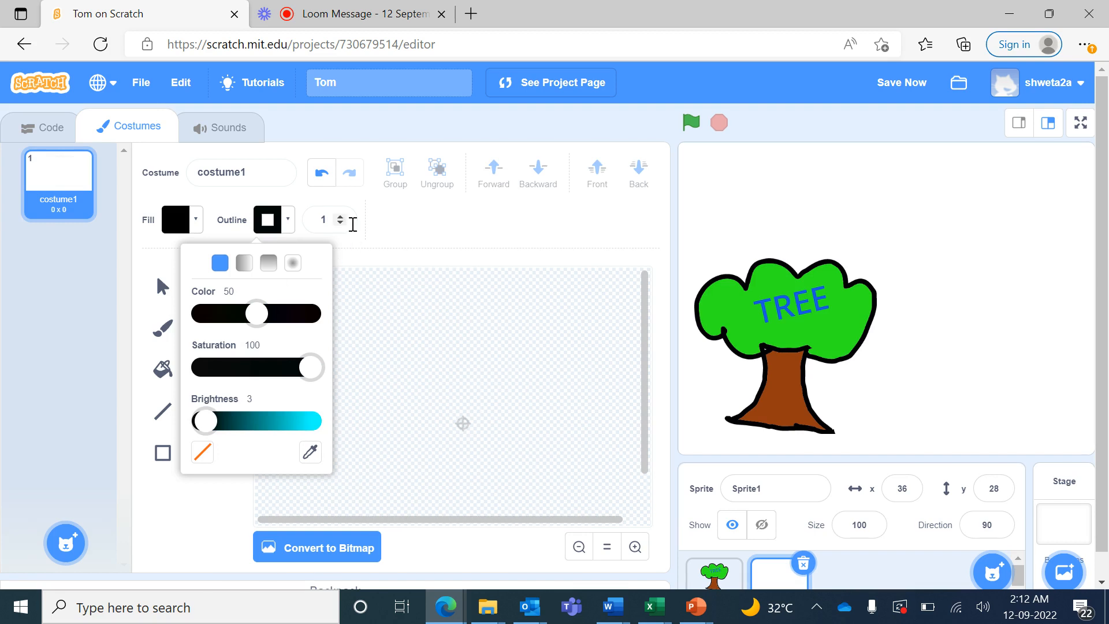
click(341, 216)
click(342, 217)
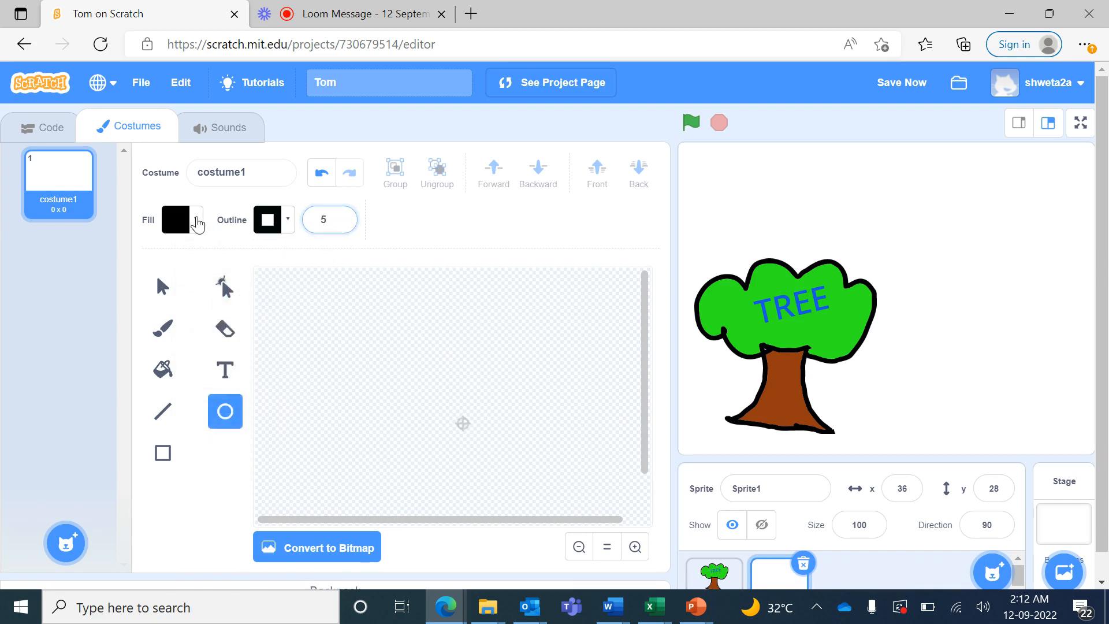
Set the shape fill to a pale yellow with color 15, saturation 38 and brightness 100
click(195, 221)
click(218, 426)
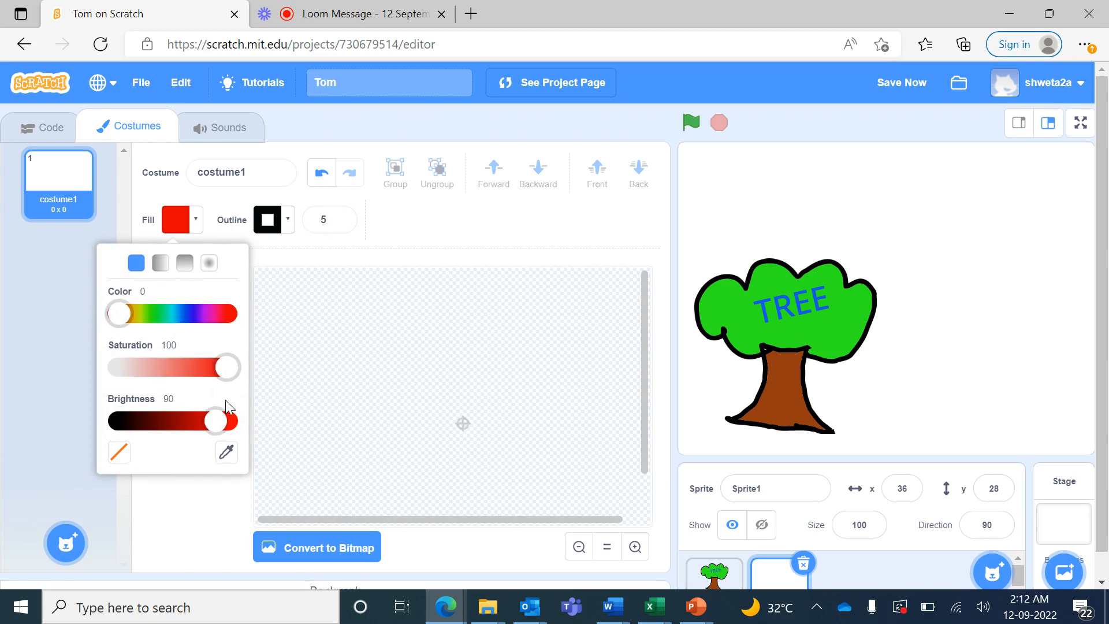
click(231, 425)
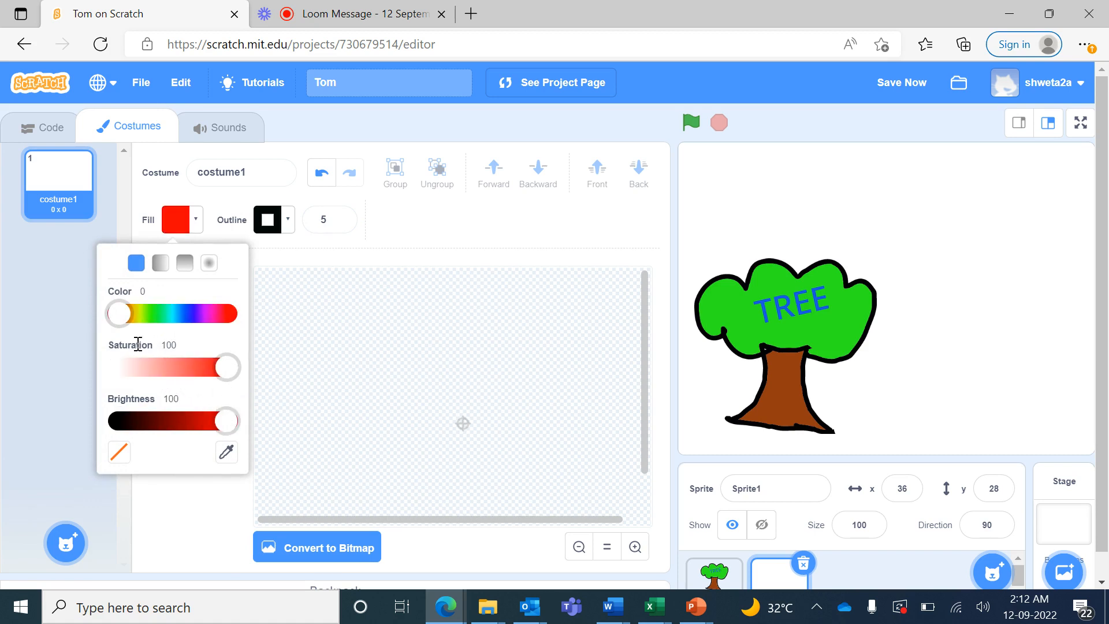
click(136, 321)
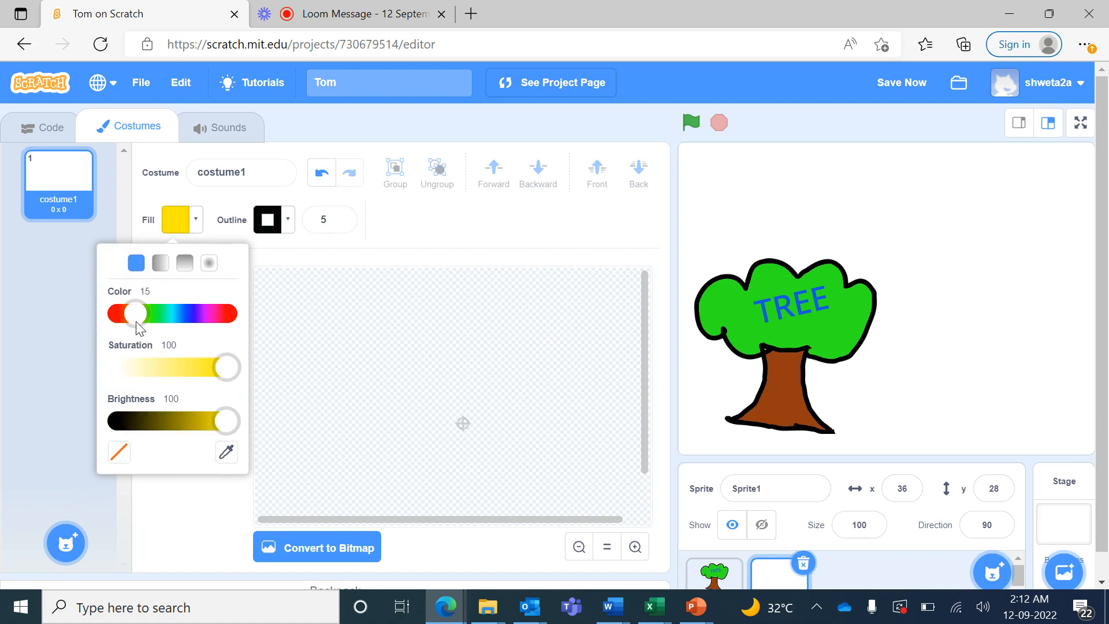
click(160, 368)
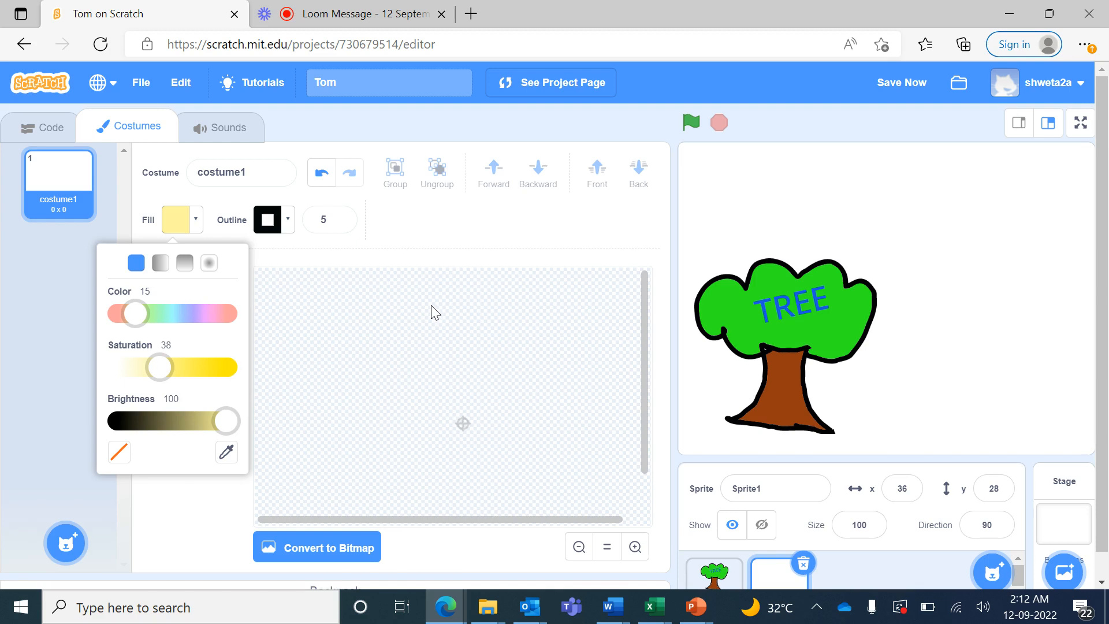
Draw a circular head about 70 x 67 and a rectangular body about 84 wide below it
drag(416, 300, 474, 355)
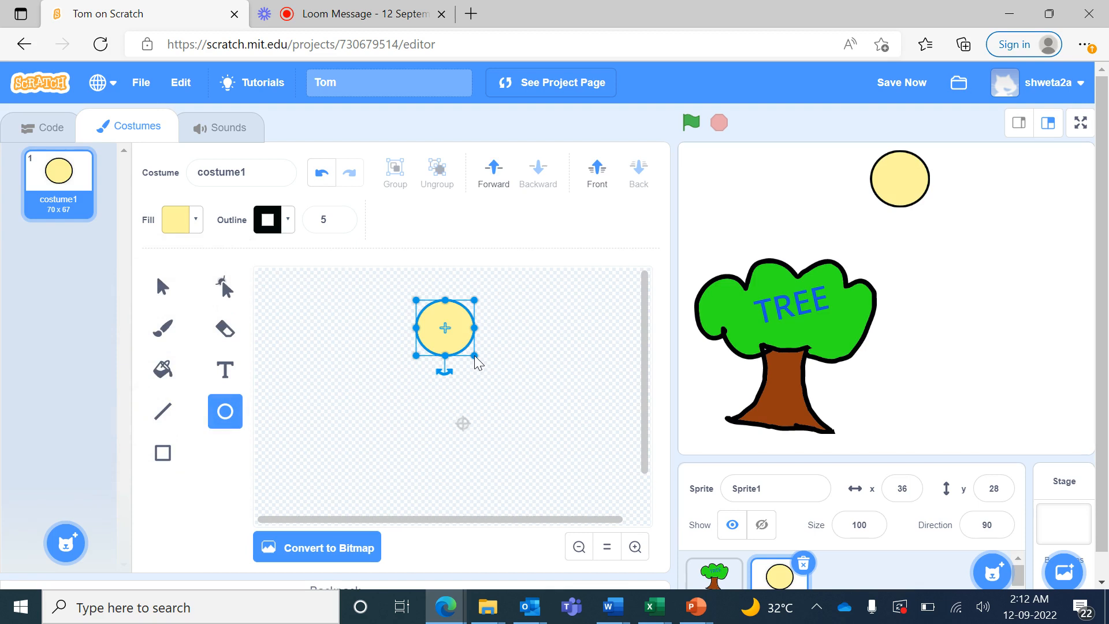
click(532, 405)
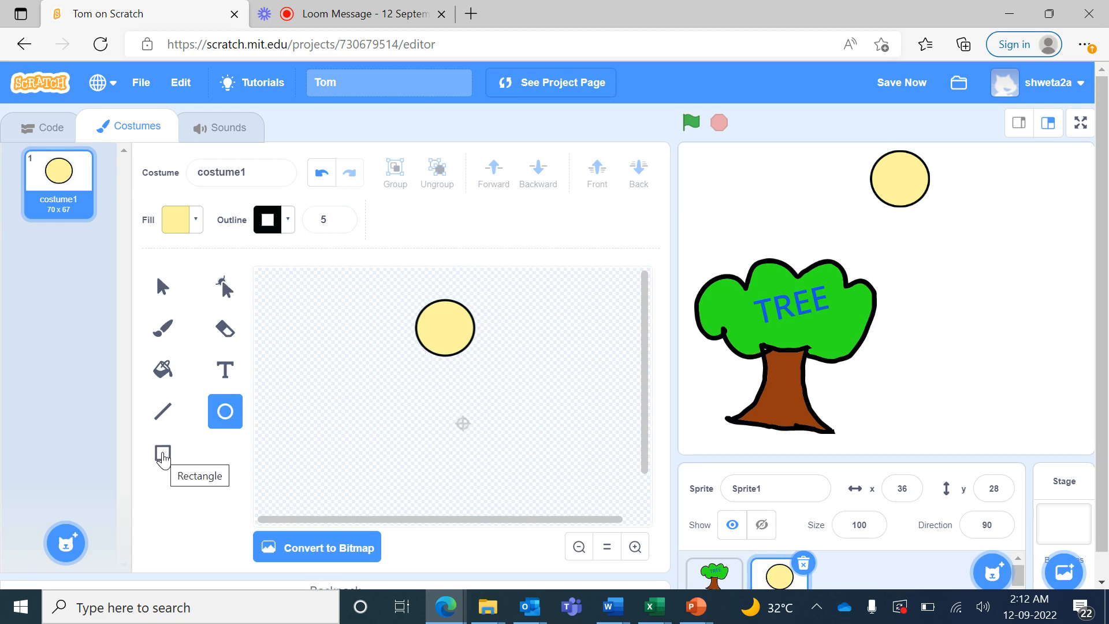
click(163, 455)
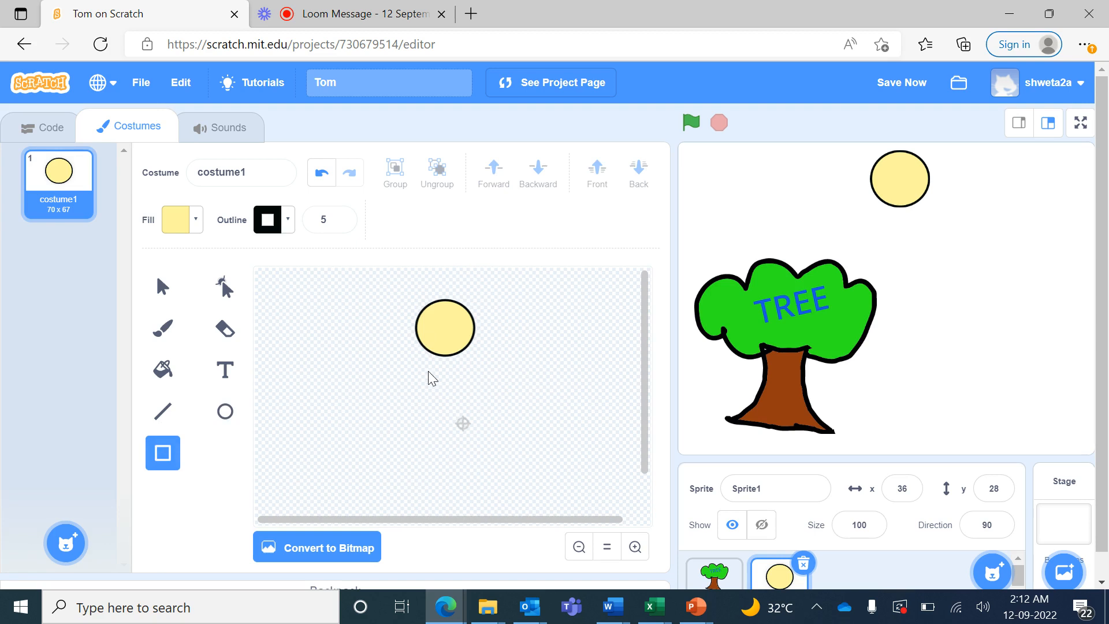
drag(436, 362, 505, 453)
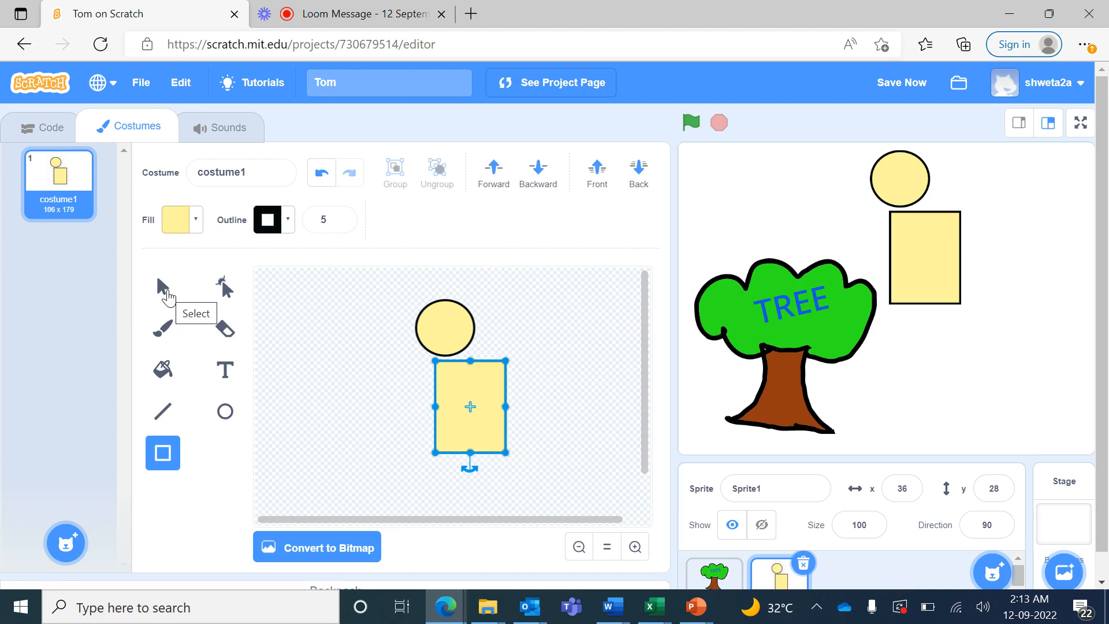
Move the rectangle so that it sits directly beneath the circle, touching its lower edge
click(167, 296)
drag(449, 386, 428, 378)
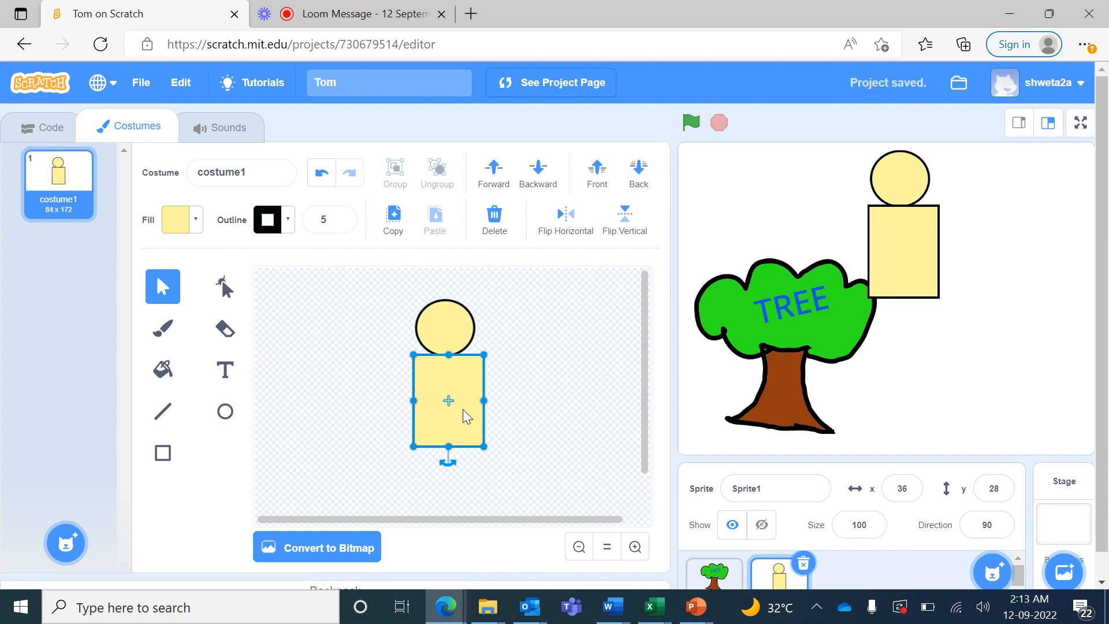
key(Down)
key(Down)
key(Left)
key(Left)
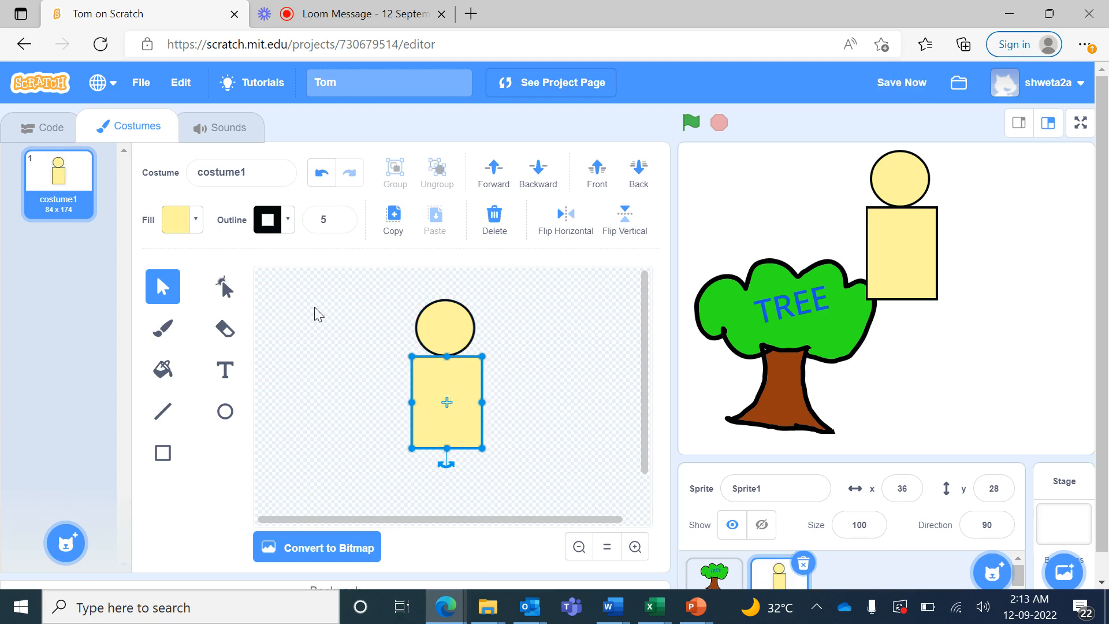
Fill the rectangle with a horizontal gradient from pale yellow to turquoise with color 47, saturation 38 and brightness 100
click(164, 374)
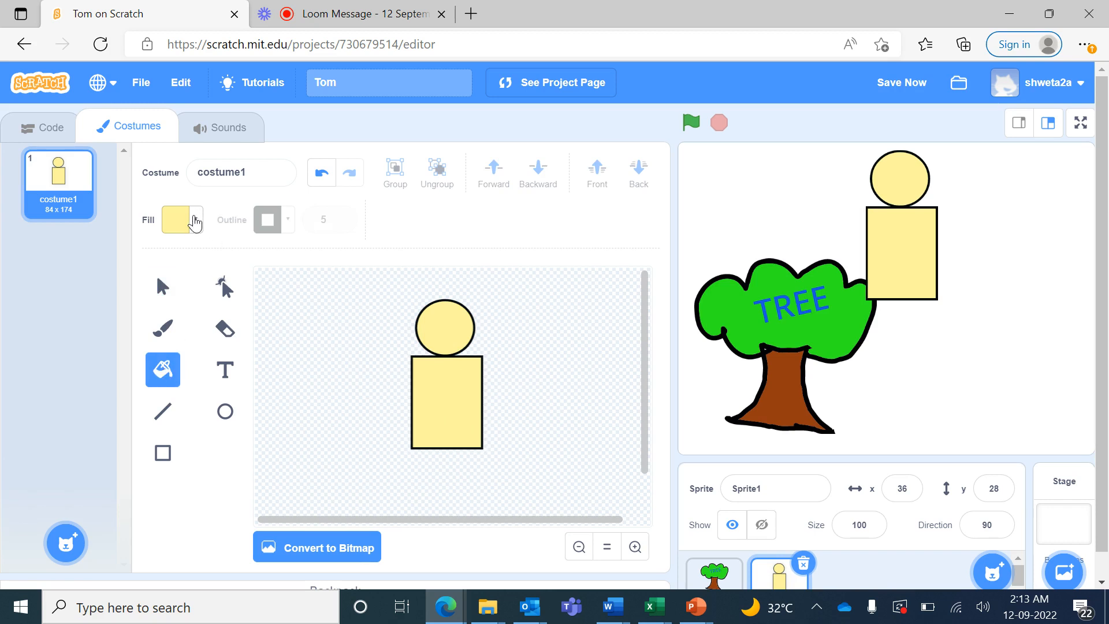
click(196, 221)
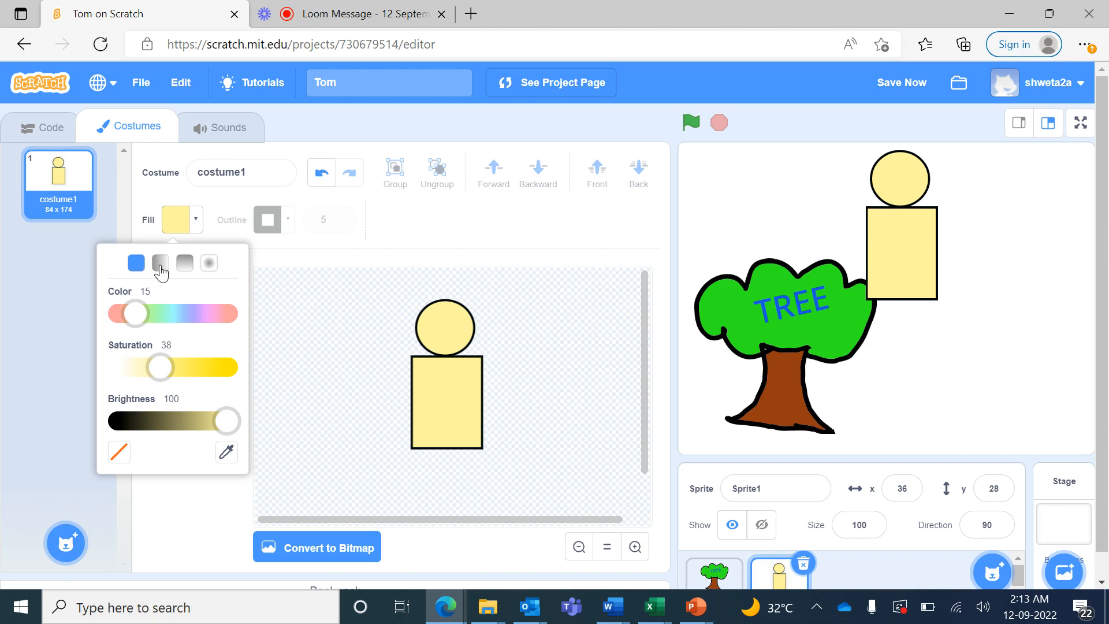
click(160, 264)
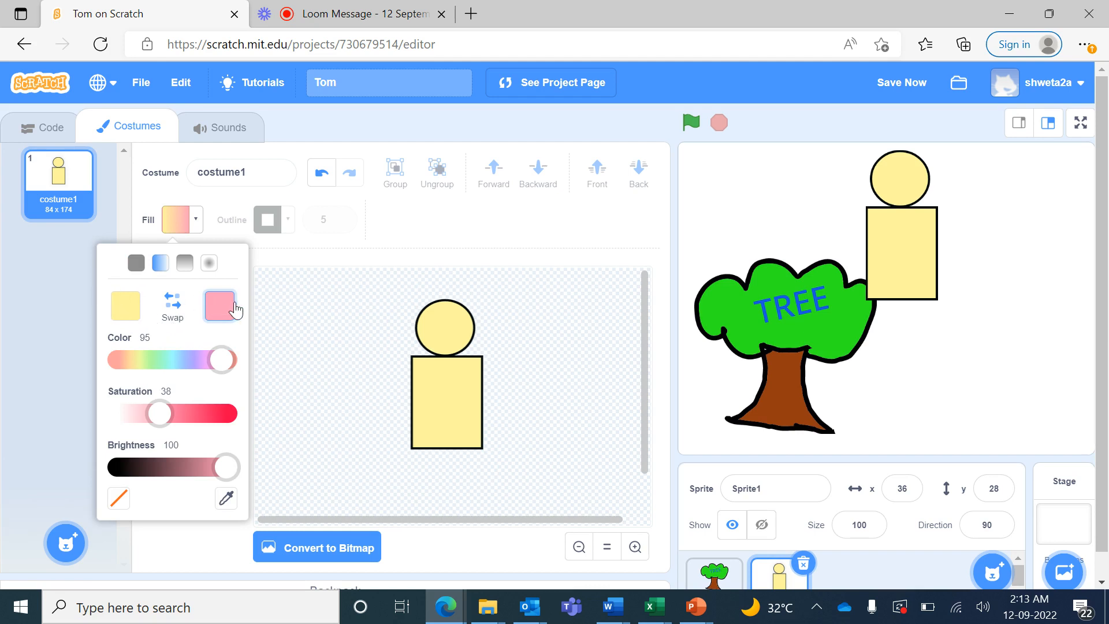
click(171, 365)
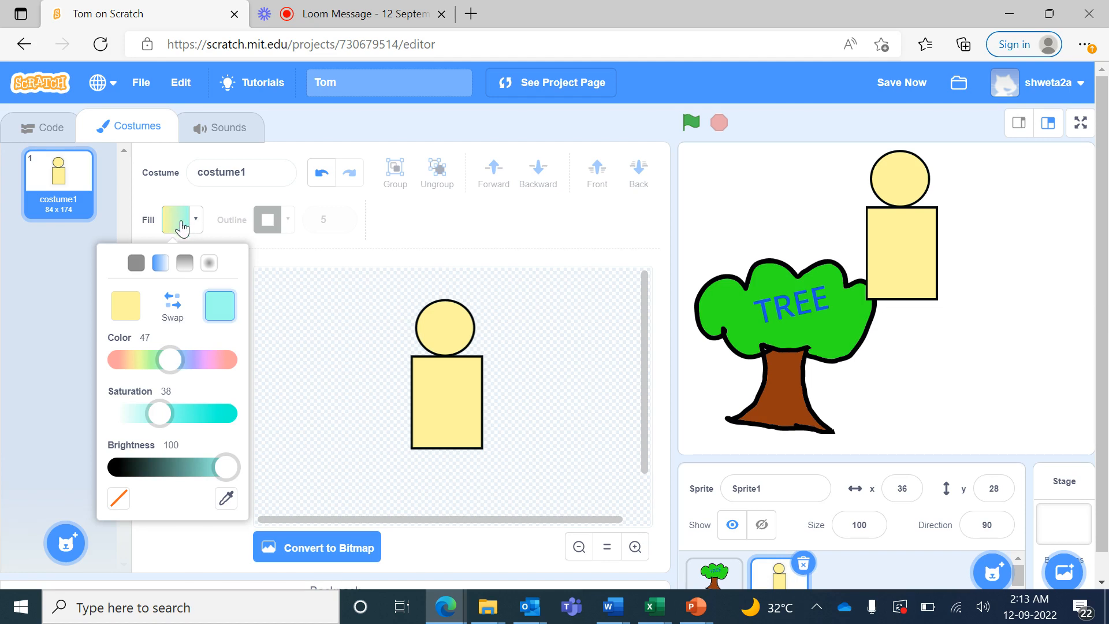
click(289, 315)
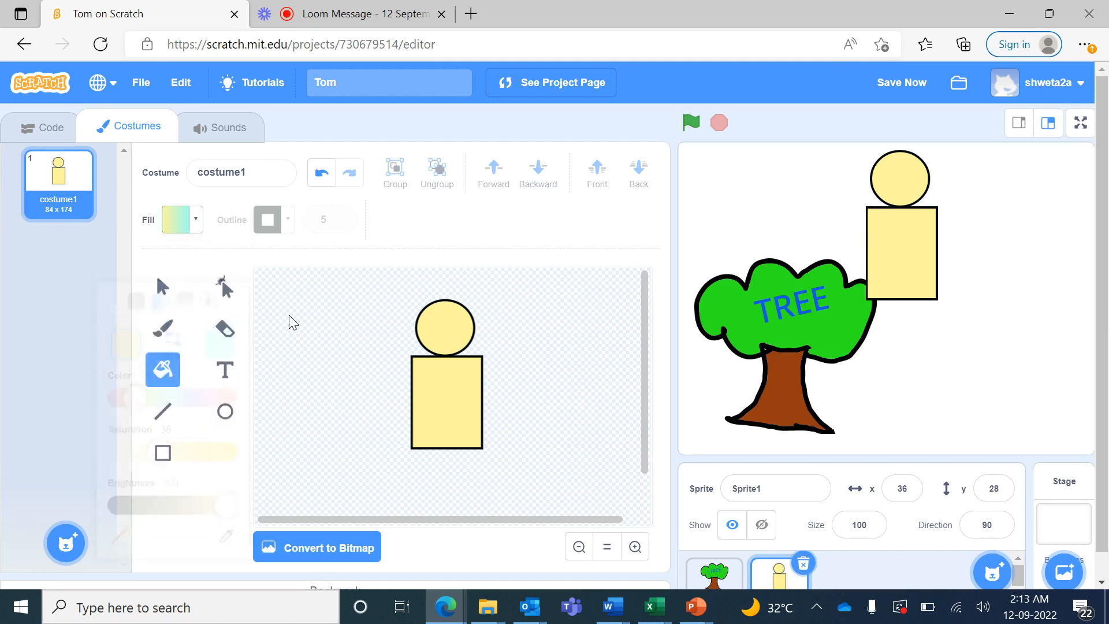
click(443, 411)
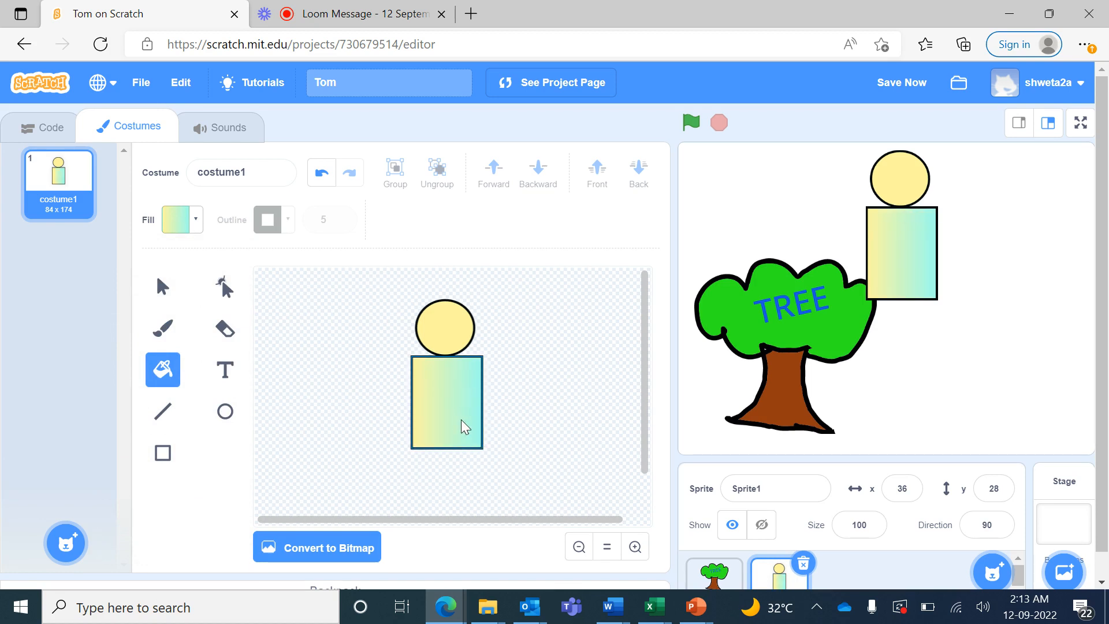
Try the vertical and radial gradients on the rectangle, and refill it with the horizontal gradient
click(197, 218)
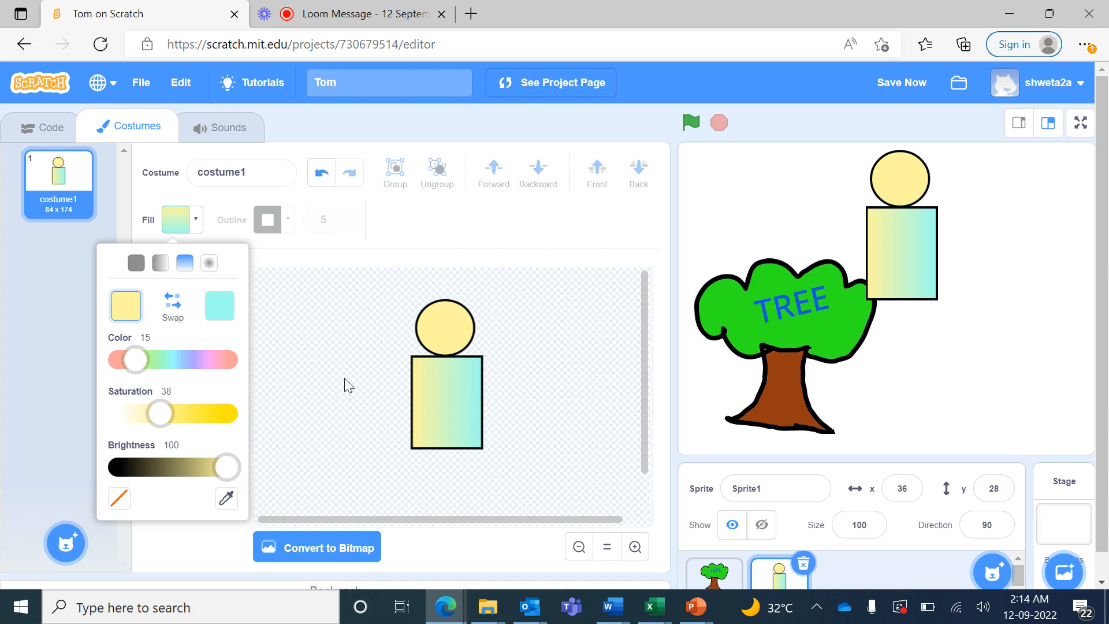
click(445, 404)
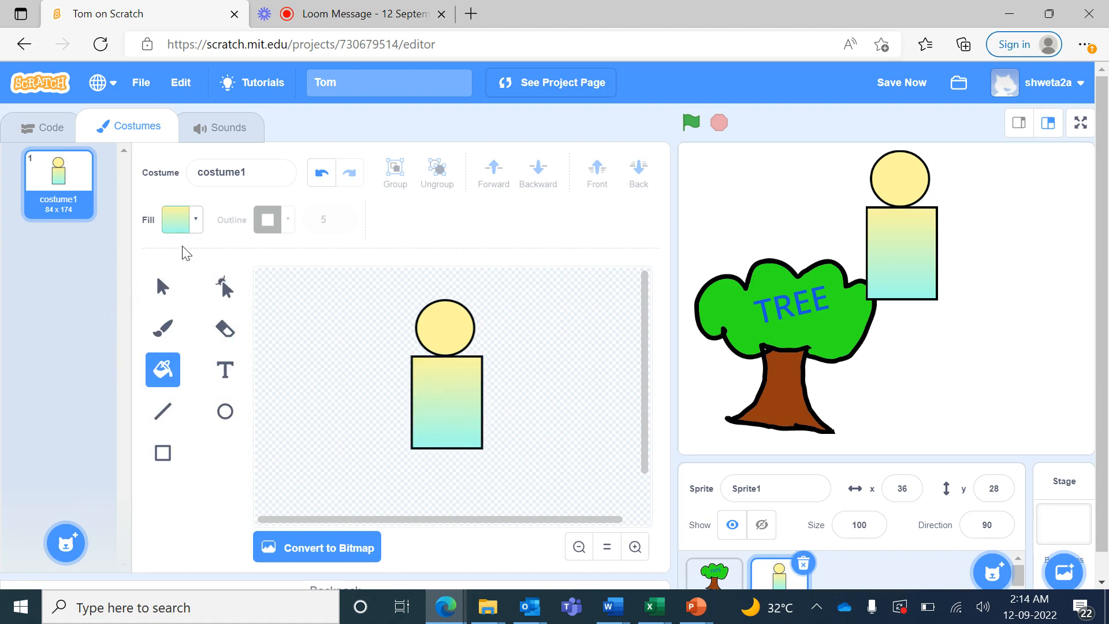
click(196, 222)
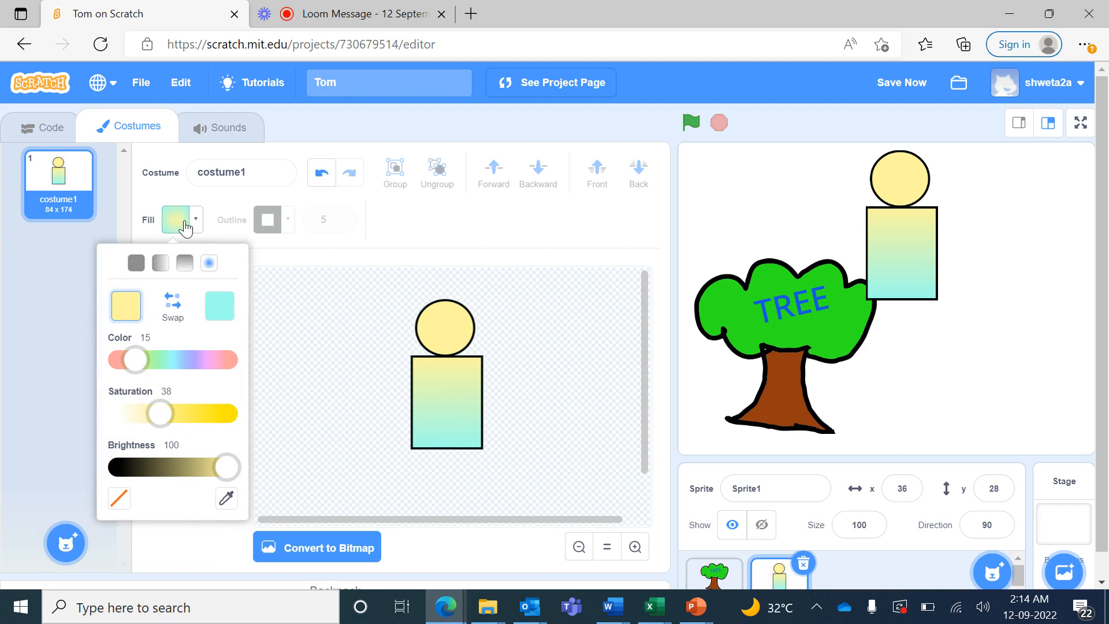
click(440, 400)
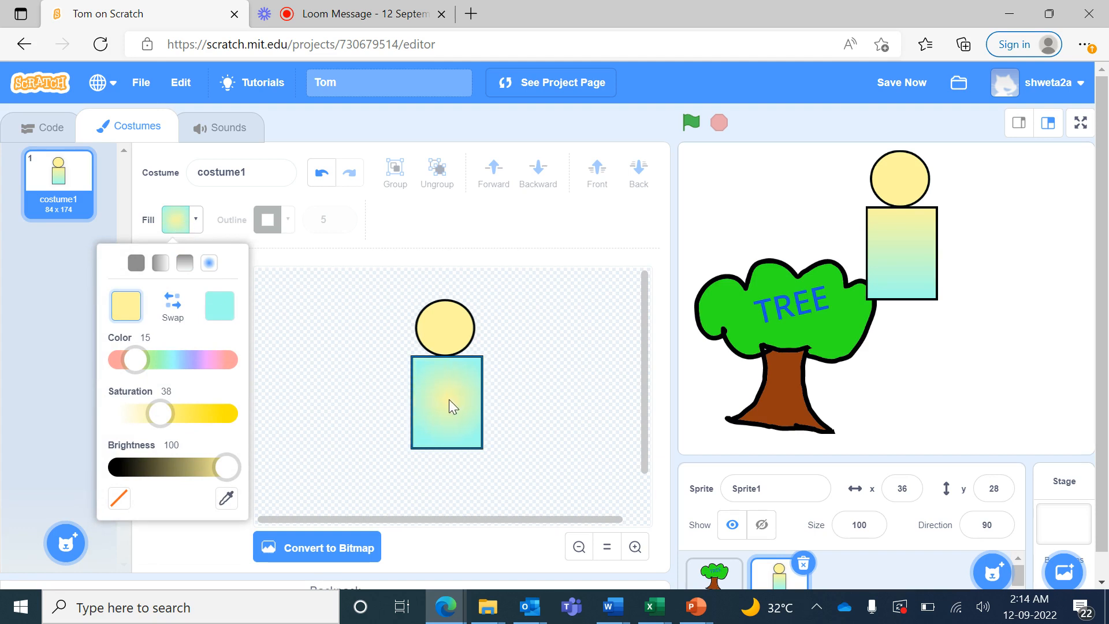
click(449, 400)
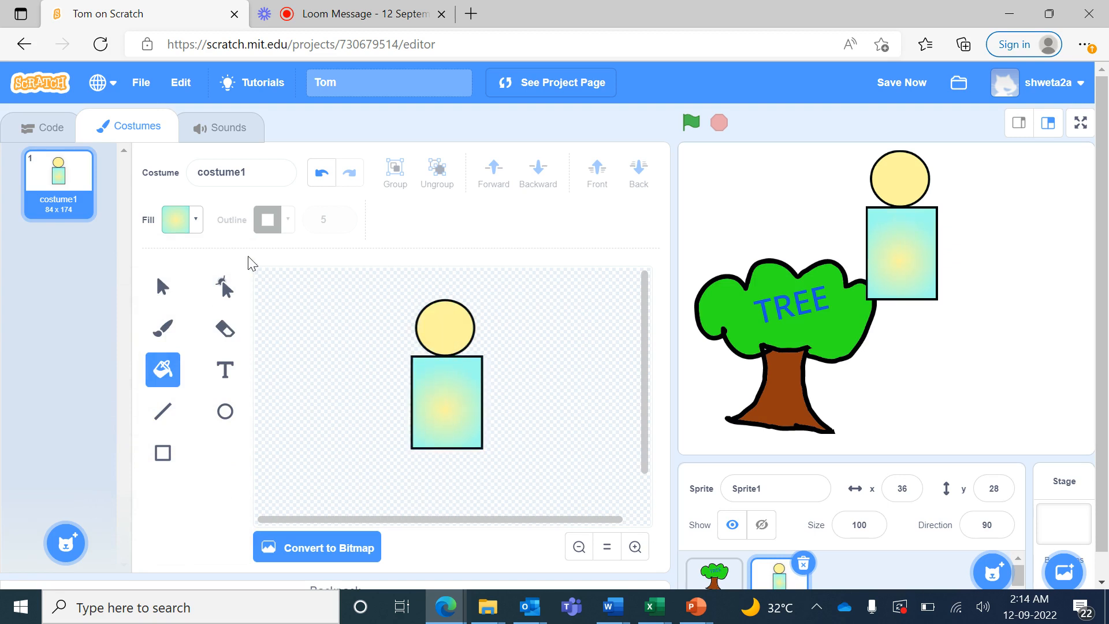
click(197, 224)
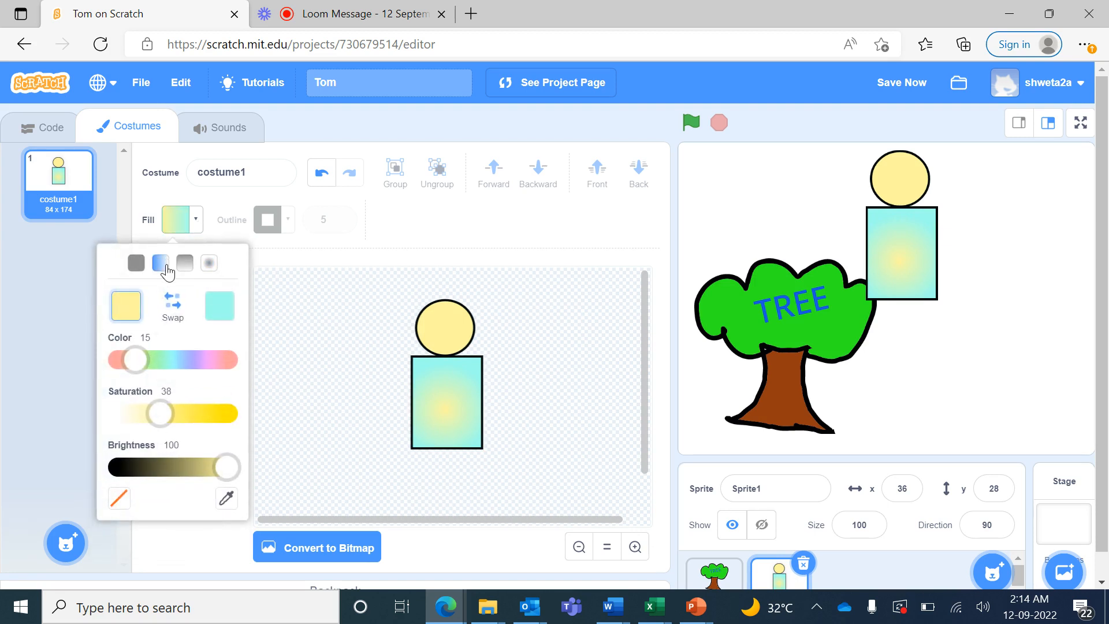
click(445, 407)
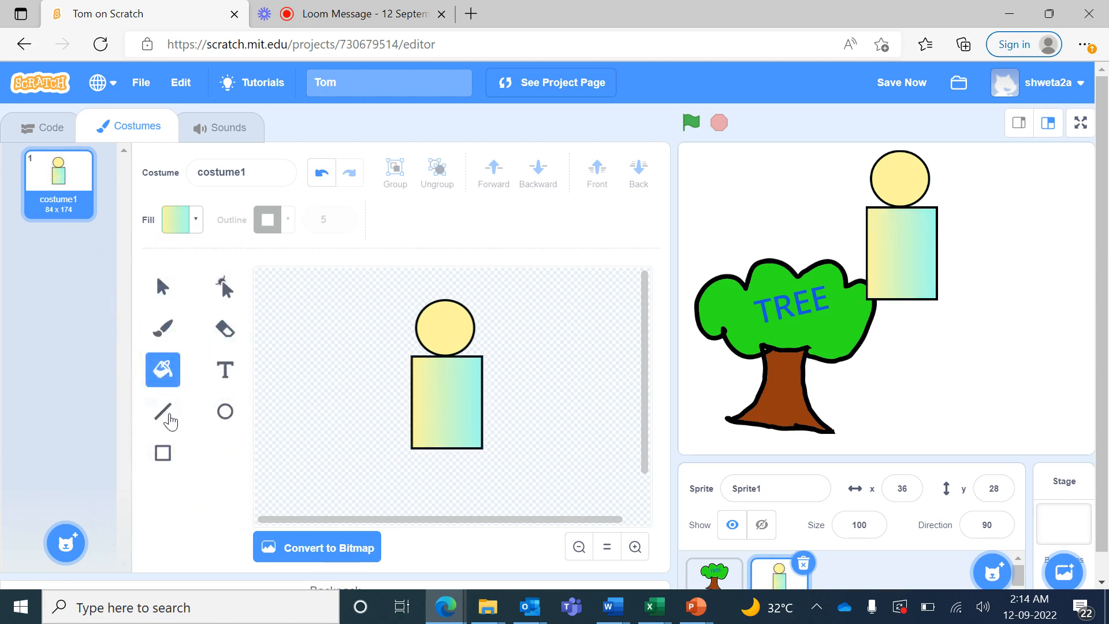
Draw two bent arms at the body's sides and two straight legs below it with the Line tool at width 10
click(164, 414)
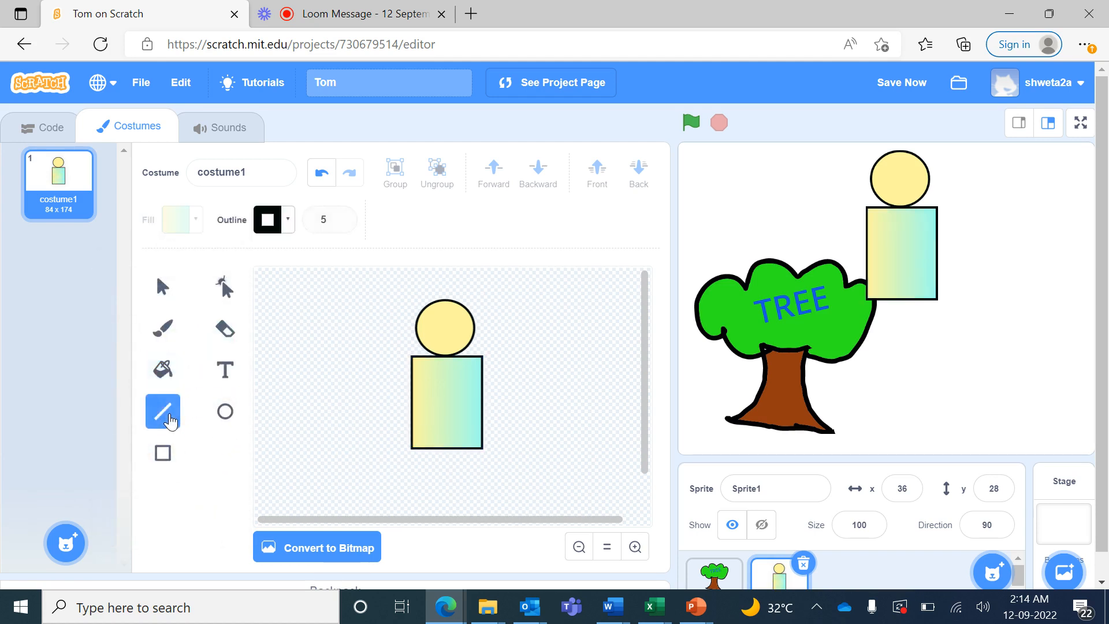
click(289, 220)
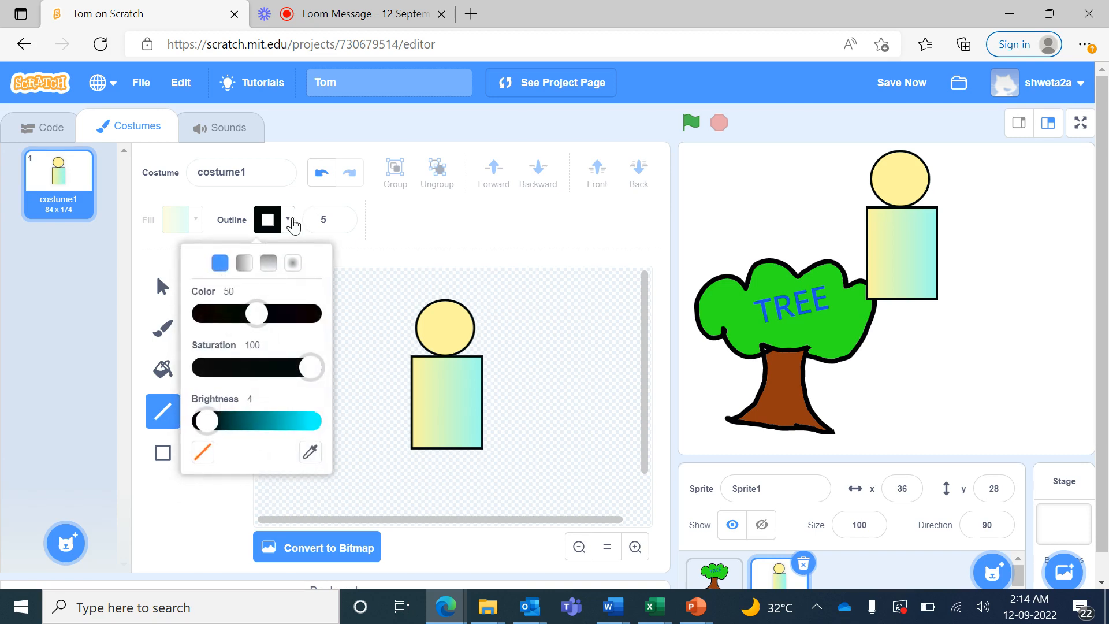
click(339, 217)
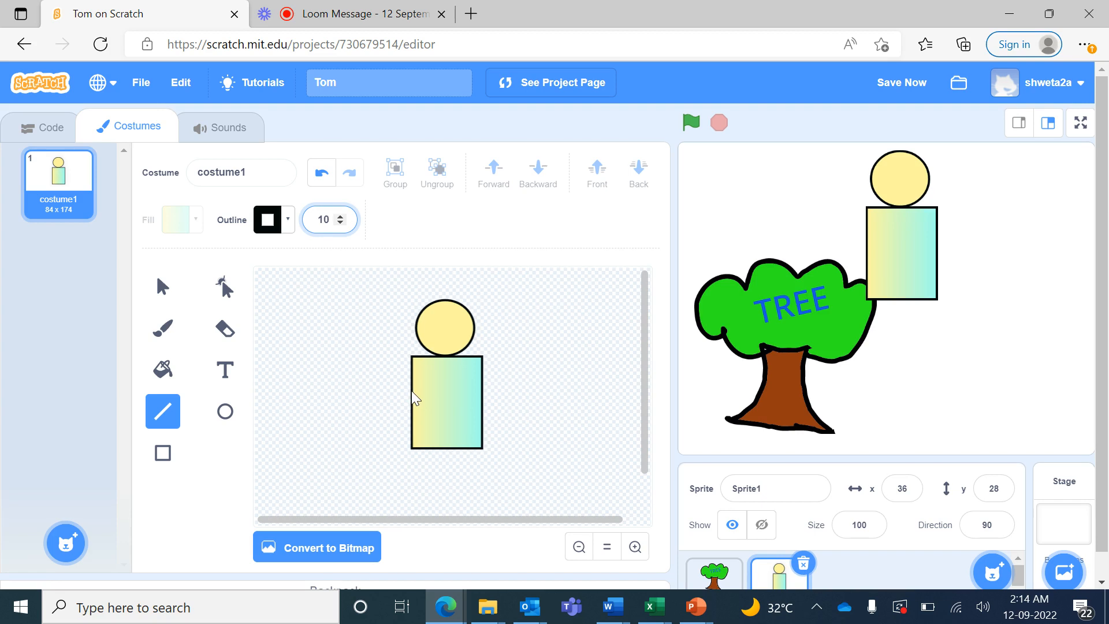
mouse_move(412, 391)
mouse_down()
mouse_move(374, 408)
mouse_move(343, 383)
mouse_up()
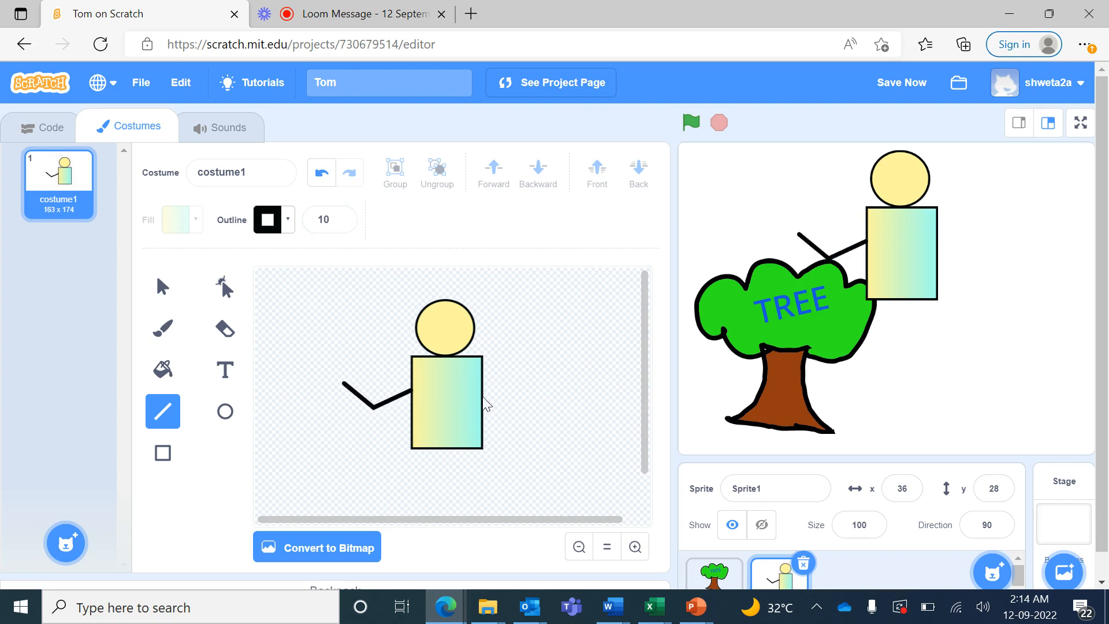
mouse_move(483, 393)
mouse_down()
mouse_move(514, 411)
mouse_move(541, 387)
mouse_up()
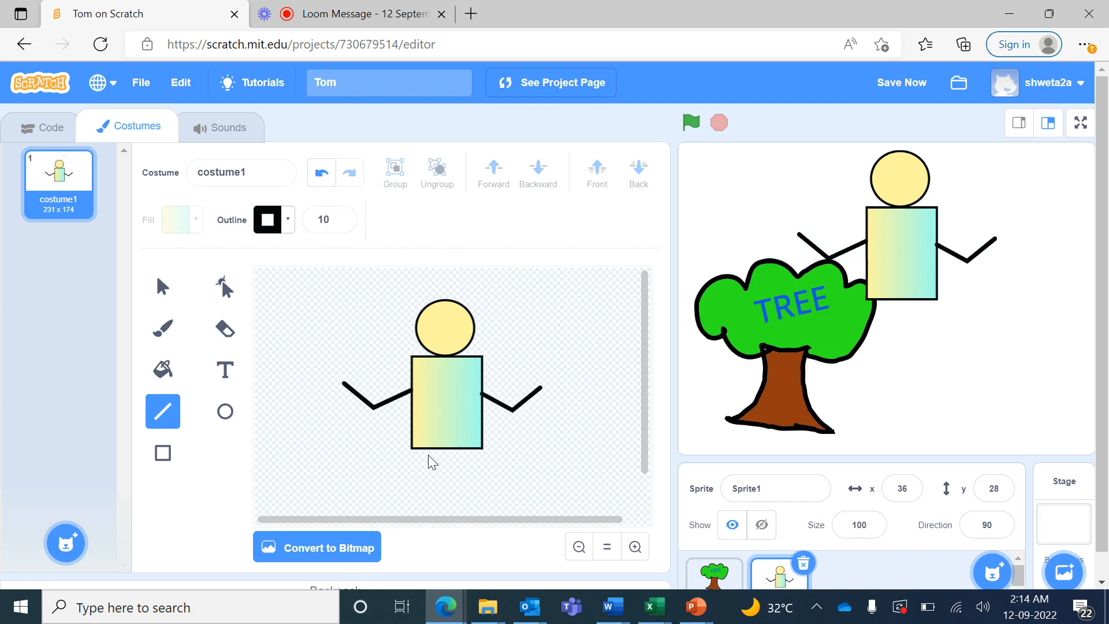
drag(432, 449, 425, 496)
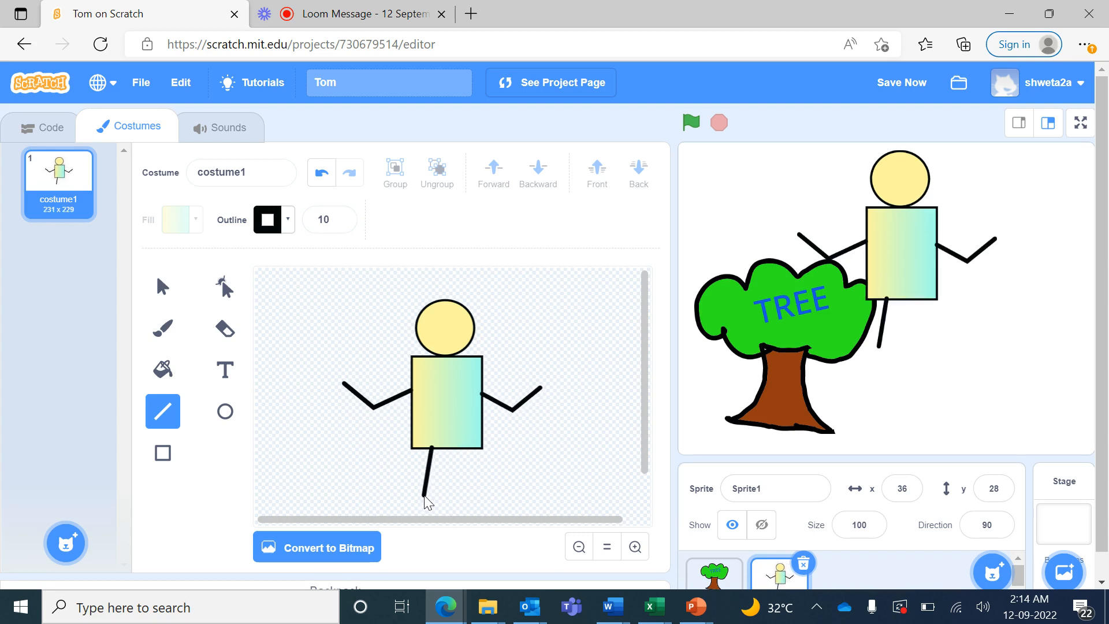
drag(455, 450, 471, 497)
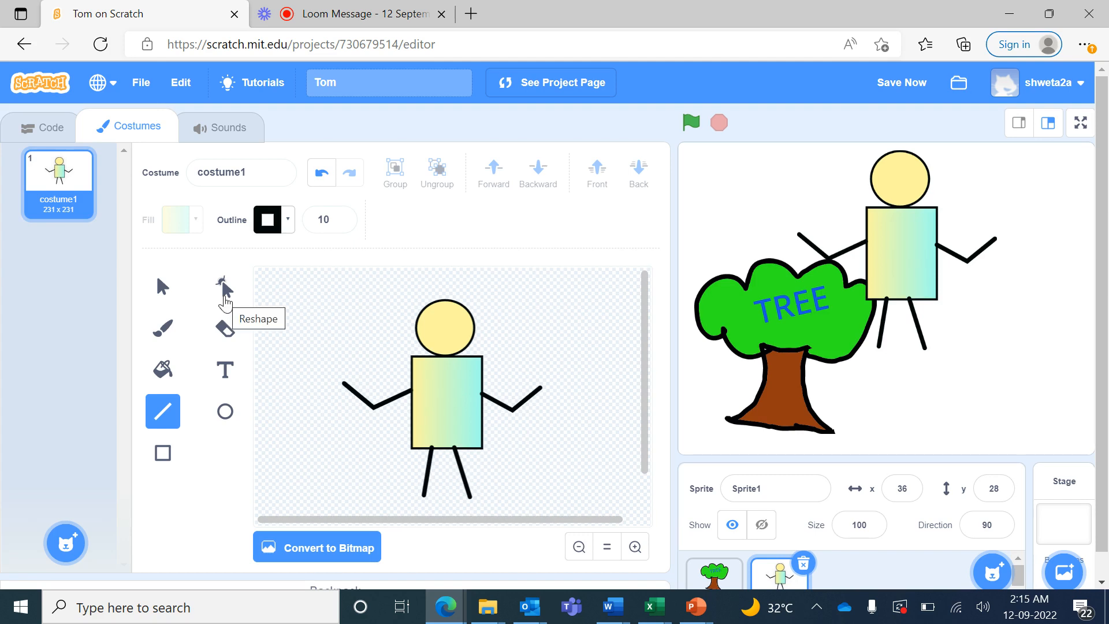
Reshape the figure's left arm from a sharp bend into a smooth curve
click(225, 300)
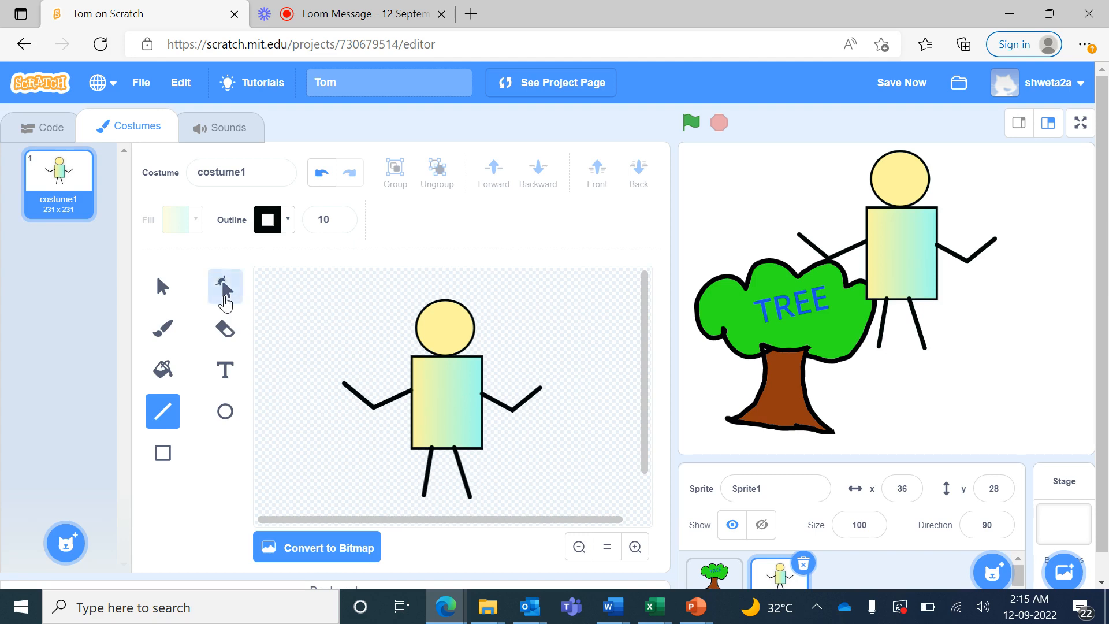
click(362, 401)
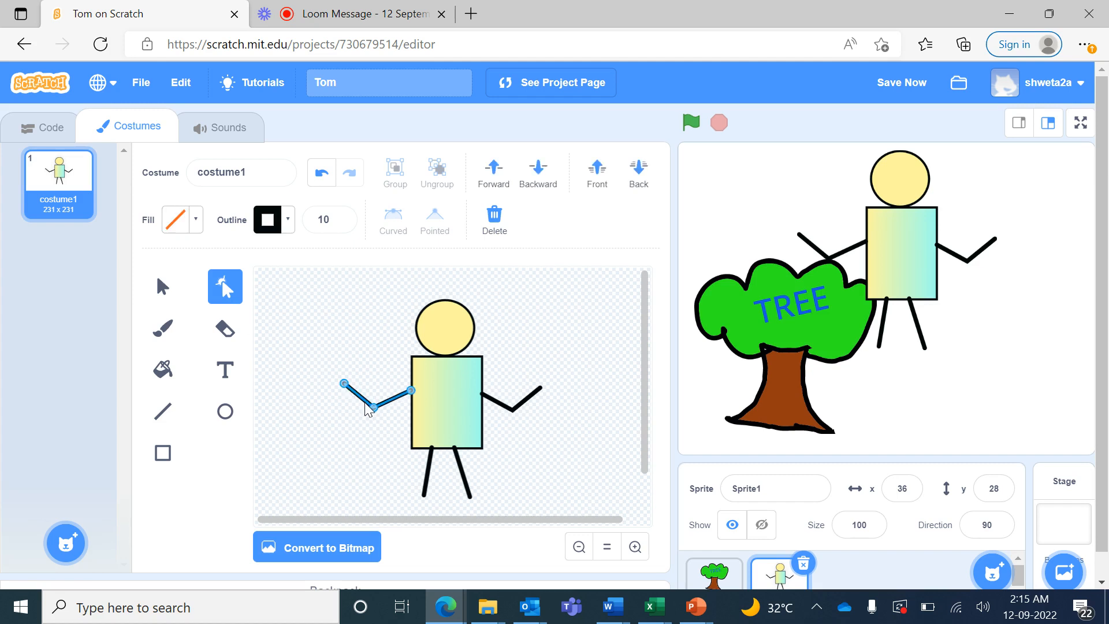
drag(363, 403, 394, 408)
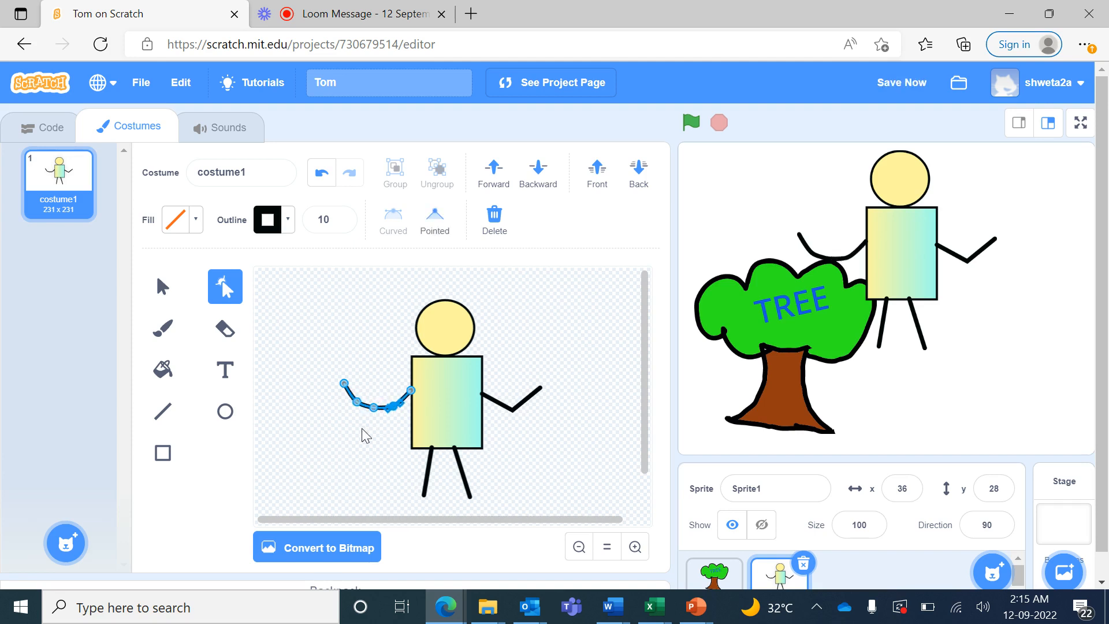
Reshape the rectangular body by raising both of its bottom corner points slightly
click(455, 399)
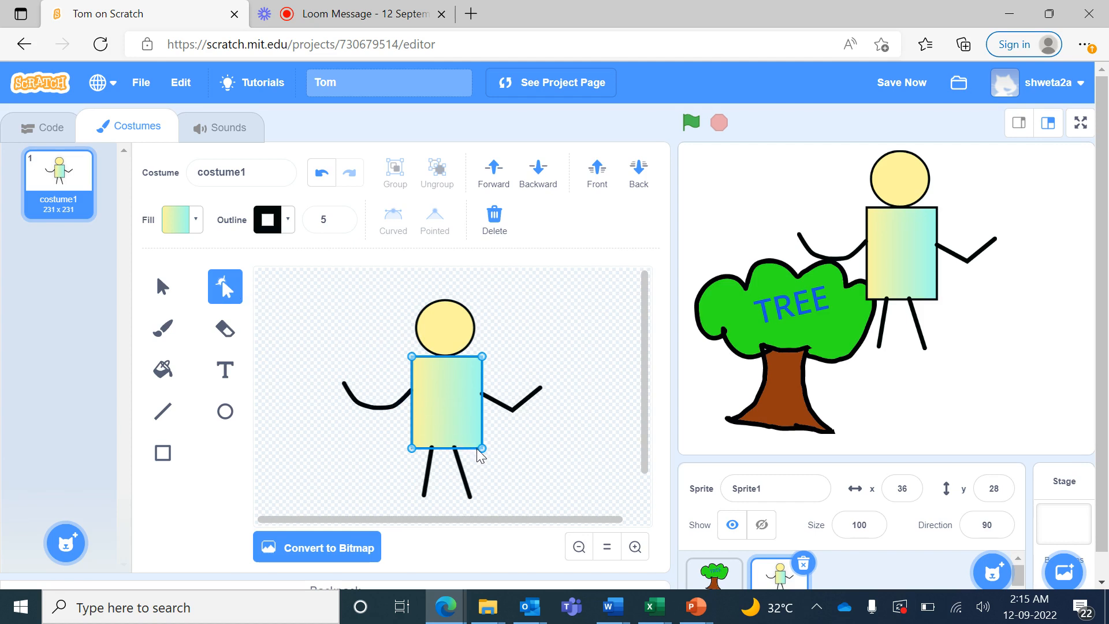
drag(481, 450, 480, 446)
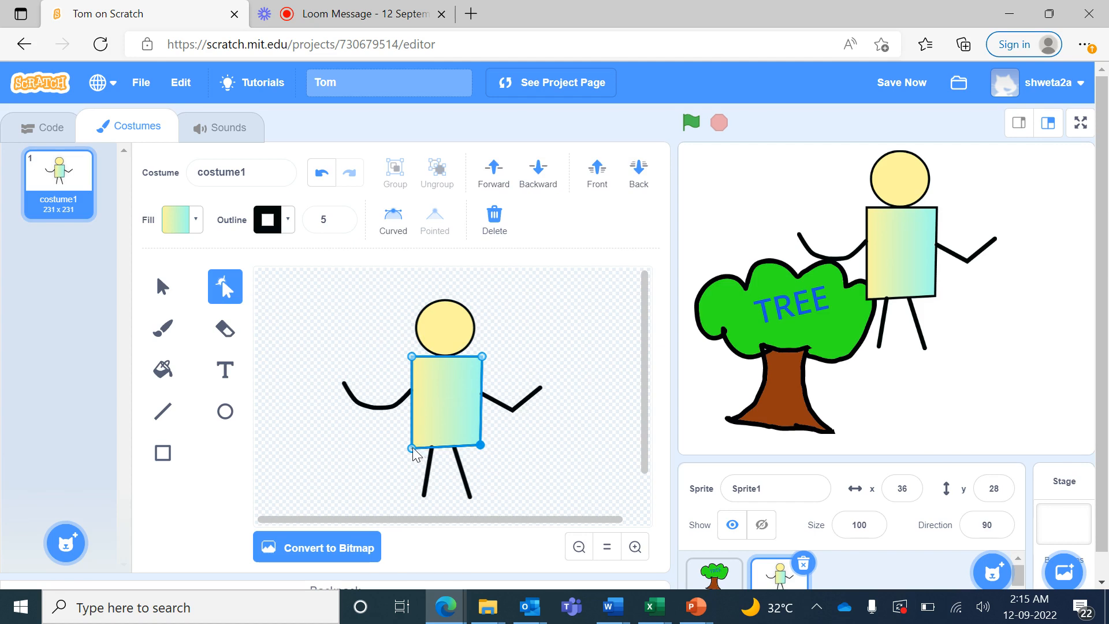
drag(413, 449, 414, 446)
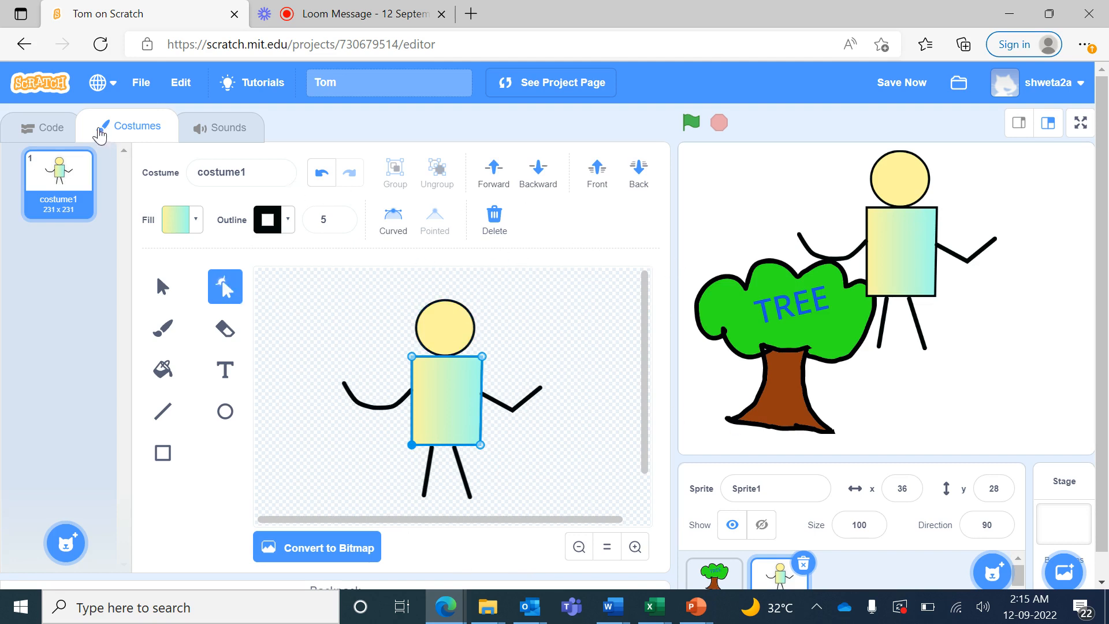
Return to the code view and place the person sprite on the stage's left side and the Tree sprite at about x 208, y 15
click(49, 128)
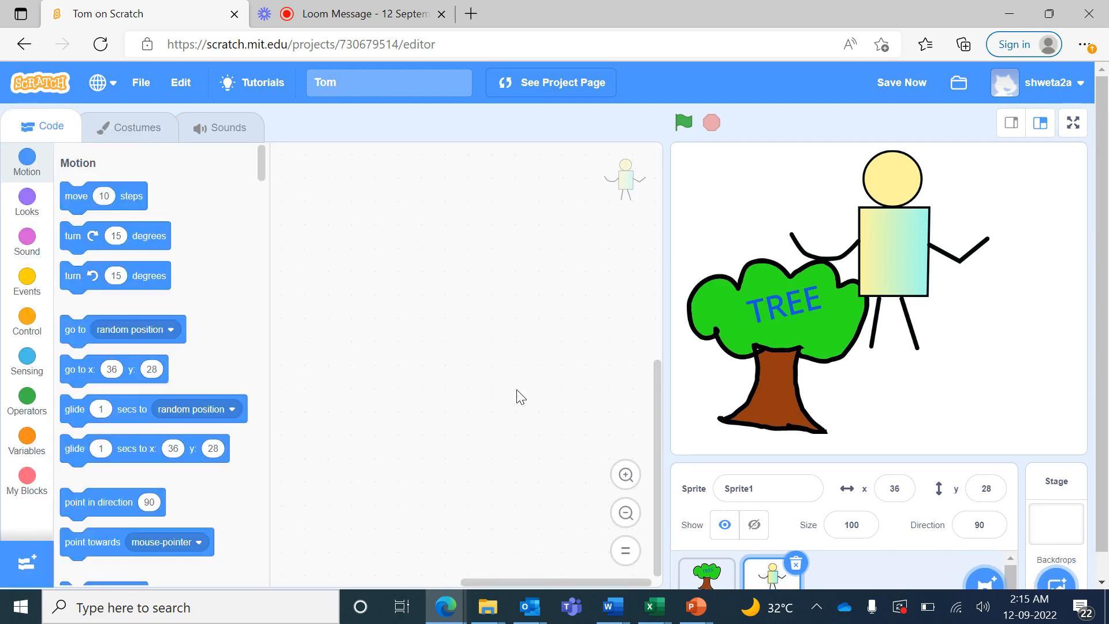
drag(897, 257, 921, 266)
drag(781, 325, 1017, 315)
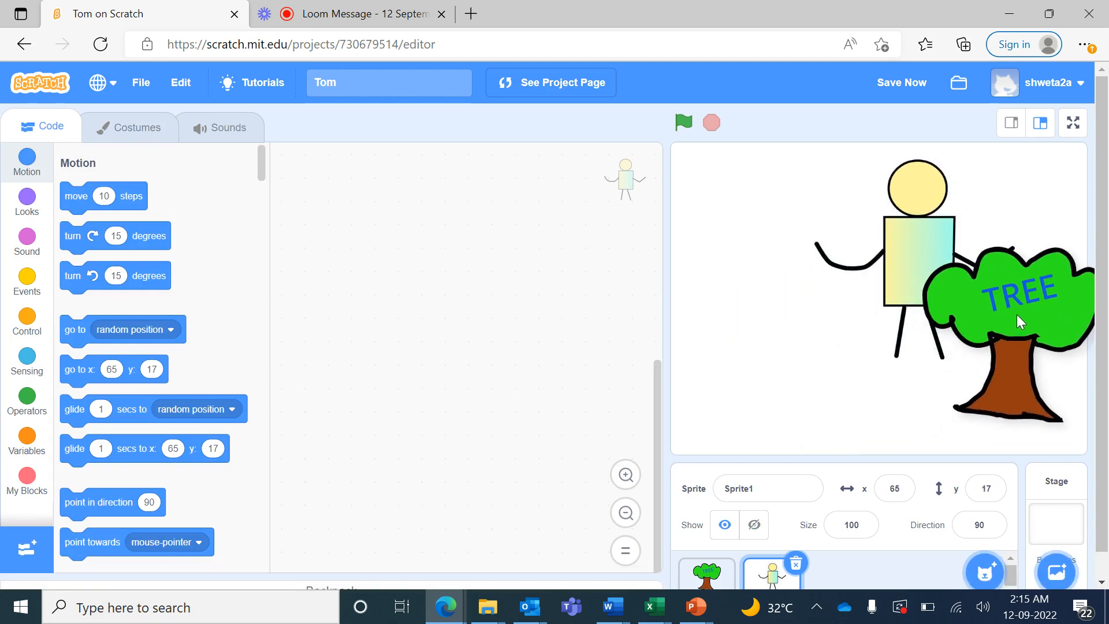
drag(948, 255, 761, 311)
drag(1001, 305, 1023, 215)
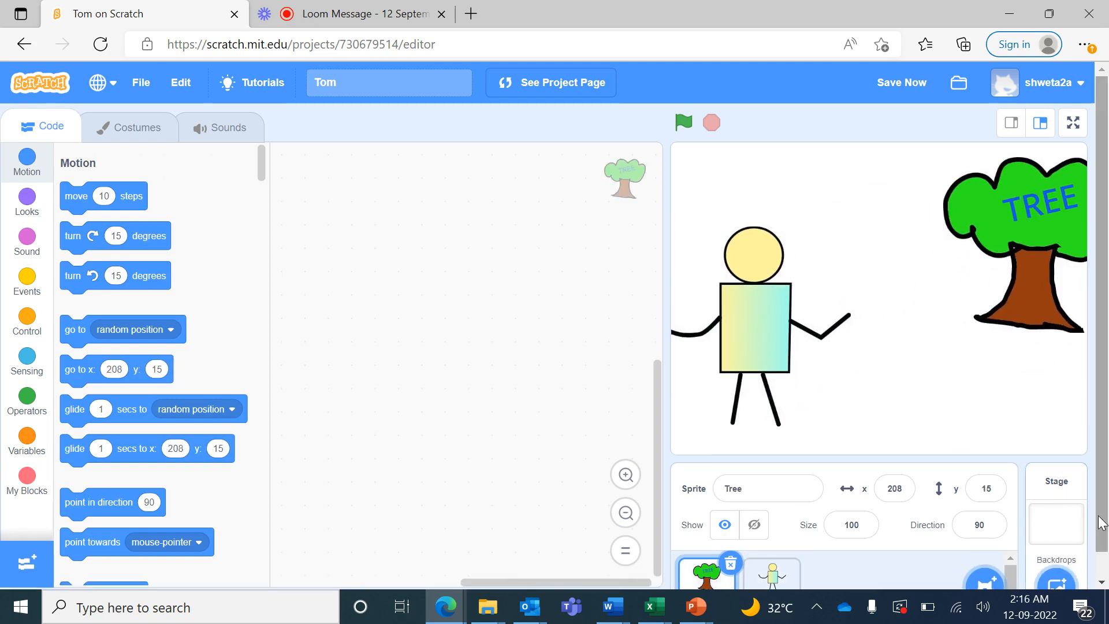
Select the person sprite and rename it Tom
scroll(982, 554, down, 1)
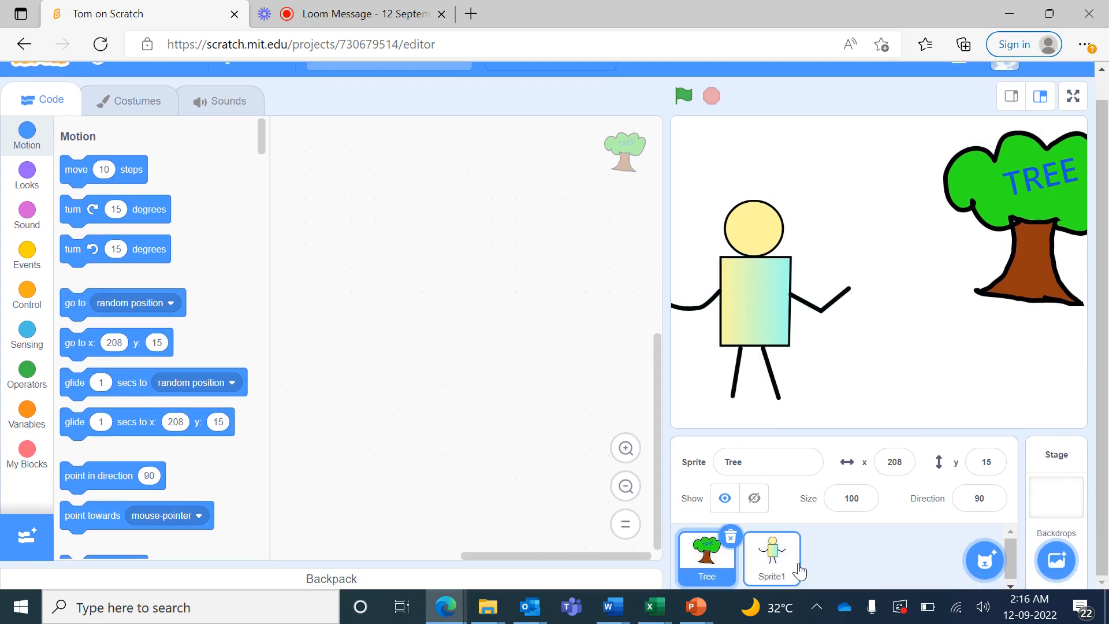
click(777, 556)
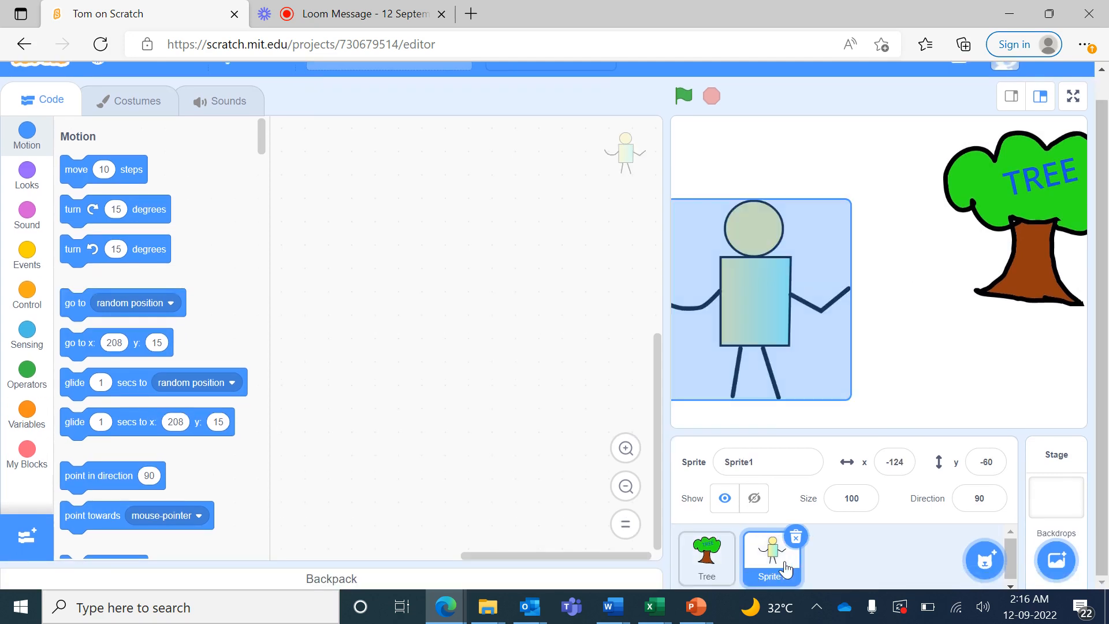
click(805, 460)
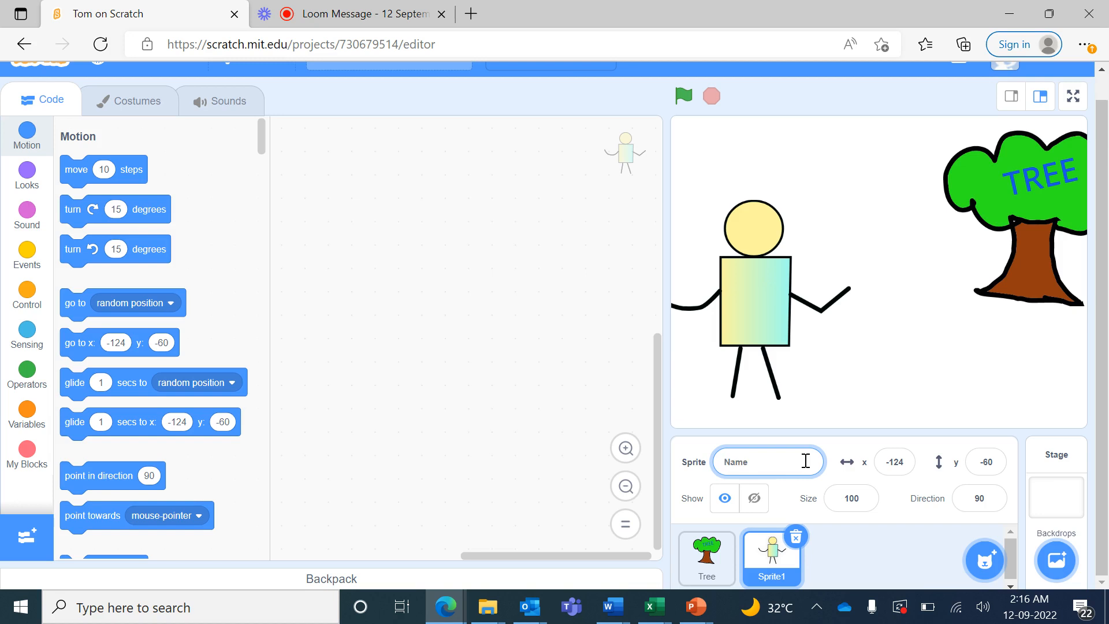
text(Tom)
Set the Tom sprite's size to 65 and move it down the stage to about x -129, y -94
click(862, 509)
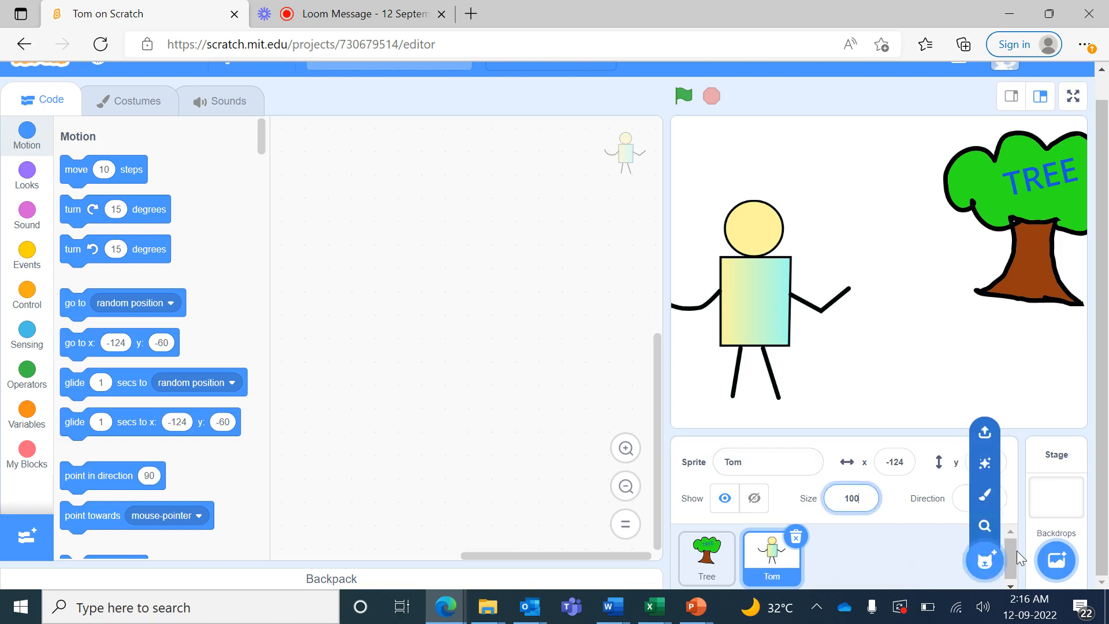
key(BackSpace)
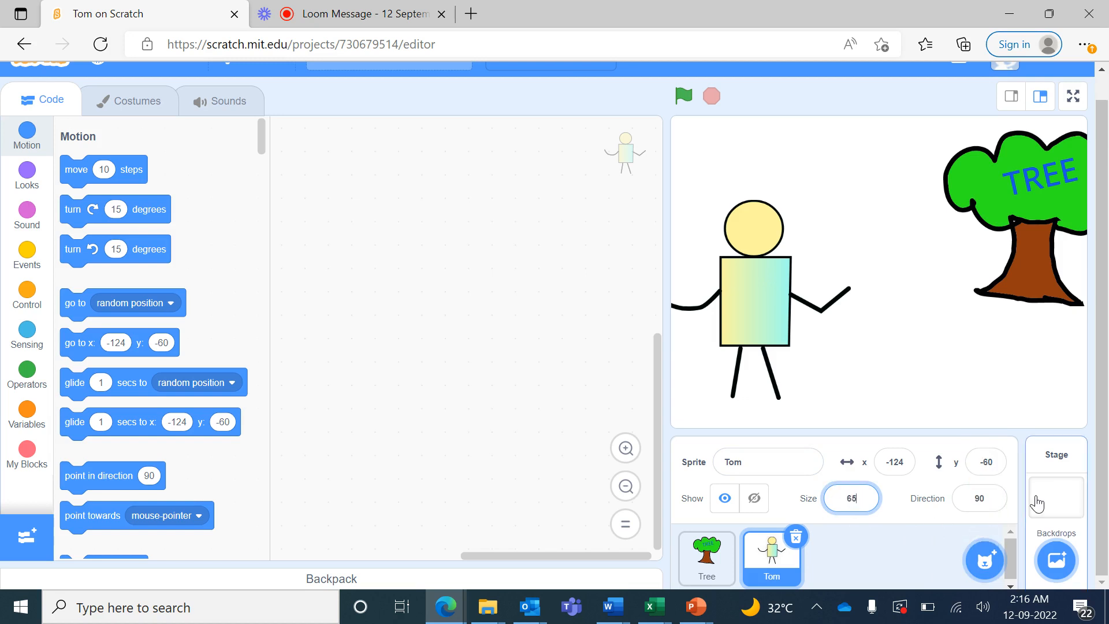
text(65)
key(Return)
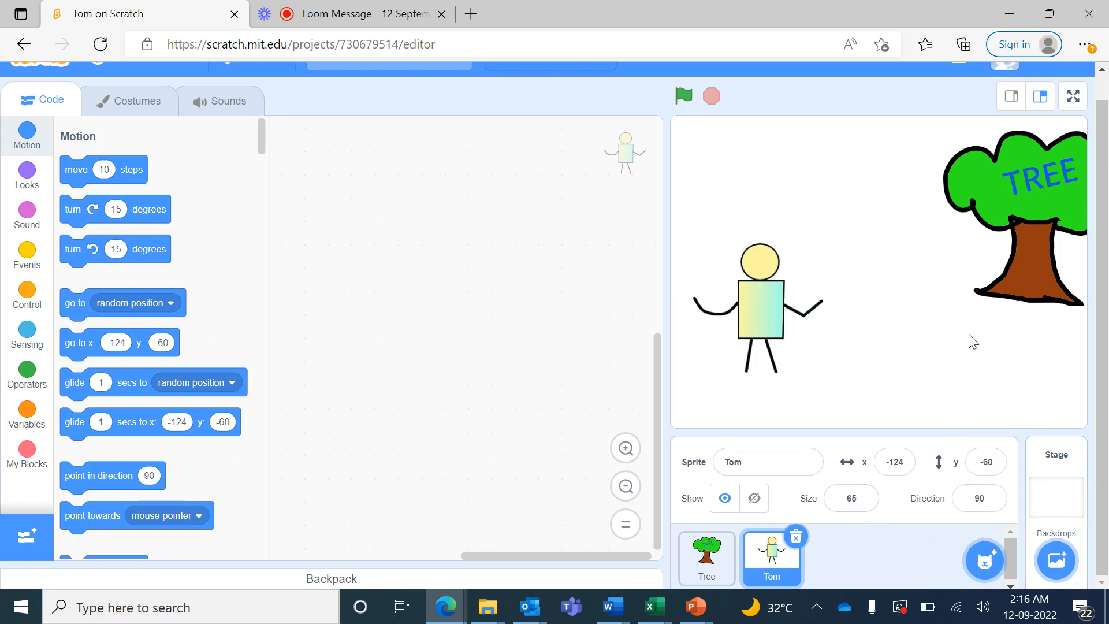
drag(776, 297, 771, 326)
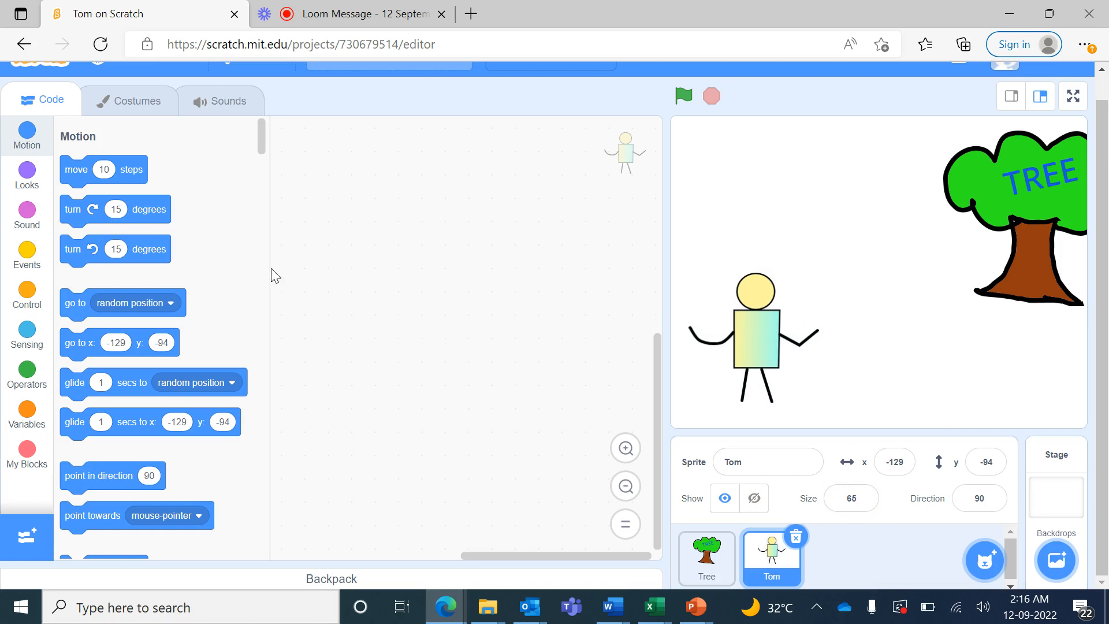
Start a script for Tom with a "when green flag clicked" event block, enlarging the blocks and placing it in the upper workspace
click(26, 261)
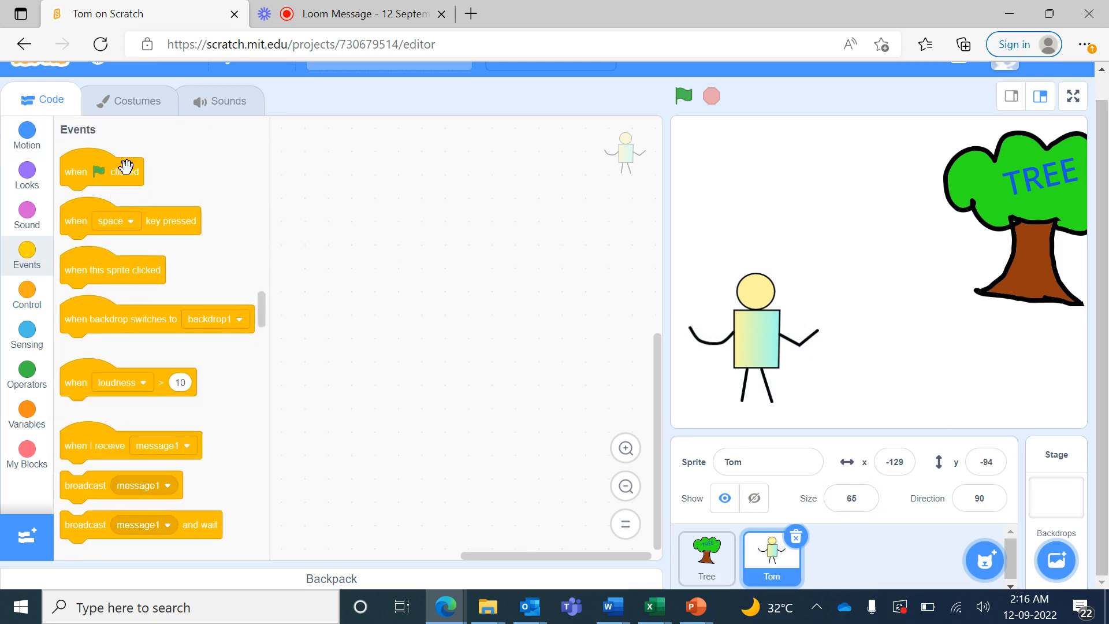
drag(126, 169, 457, 184)
click(625, 448)
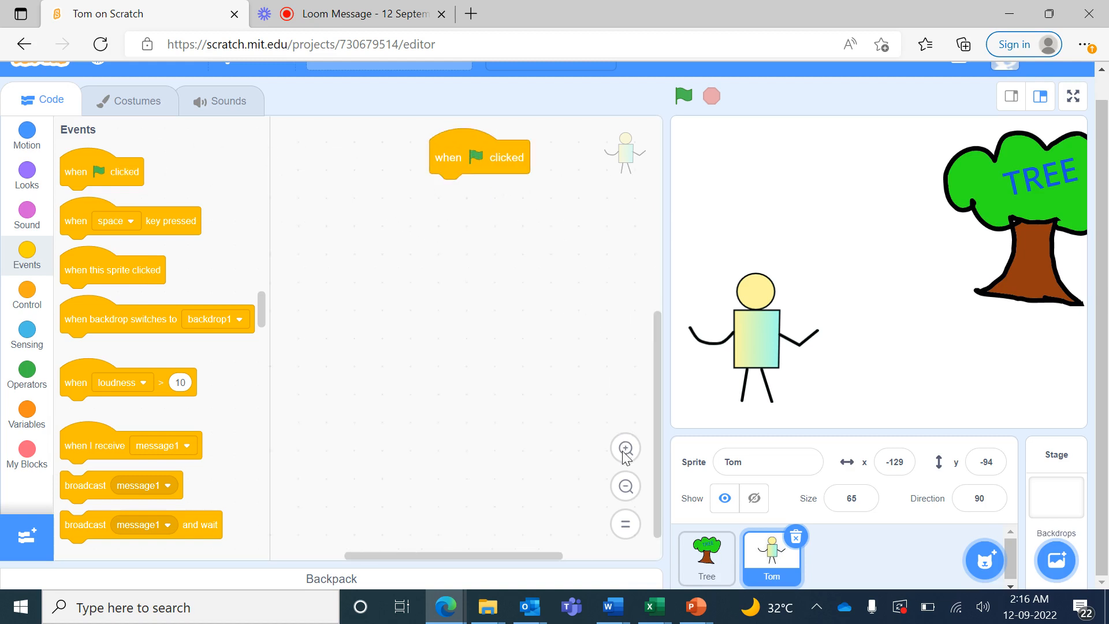
click(626, 448)
drag(550, 139, 476, 168)
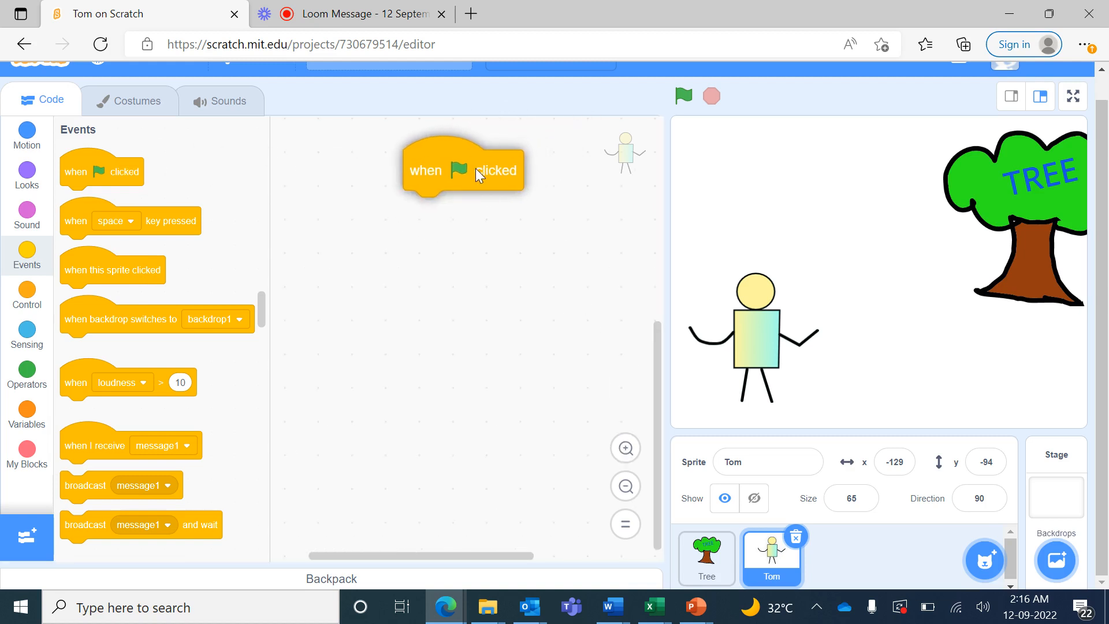
scroll(476, 168, up, 2)
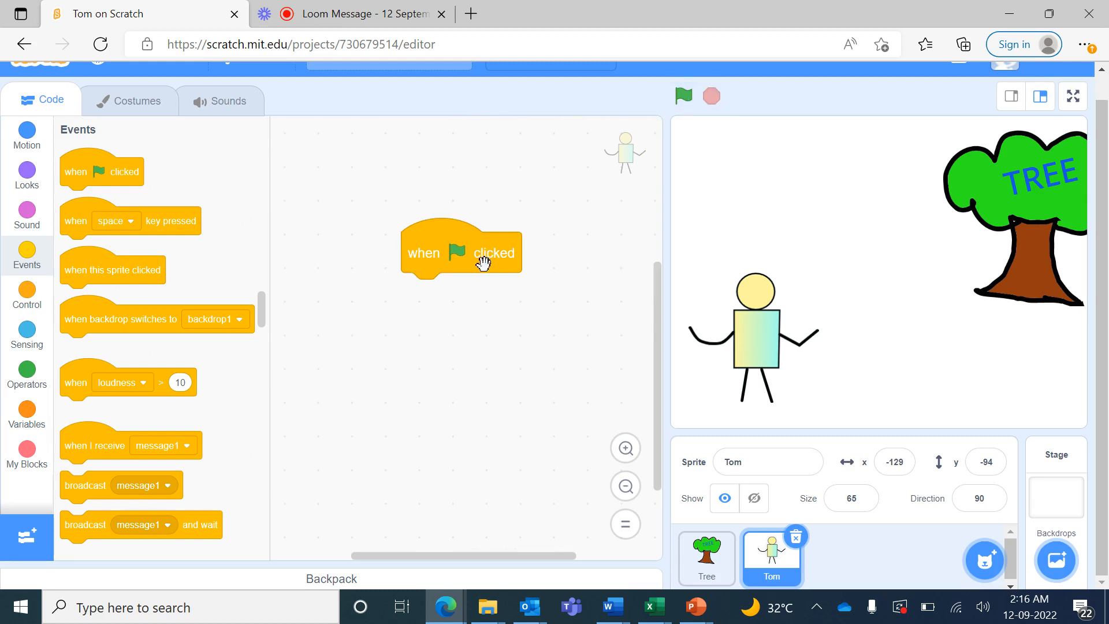
drag(485, 264, 482, 209)
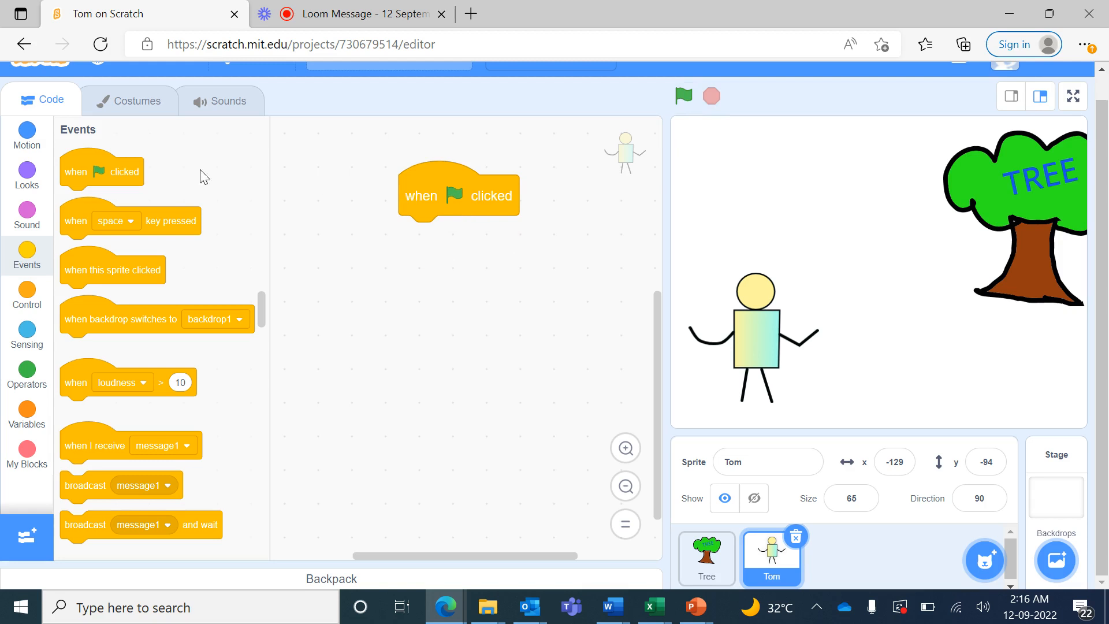
Attach a move block set to 45 steps under the flag event and run the script twice
click(38, 149)
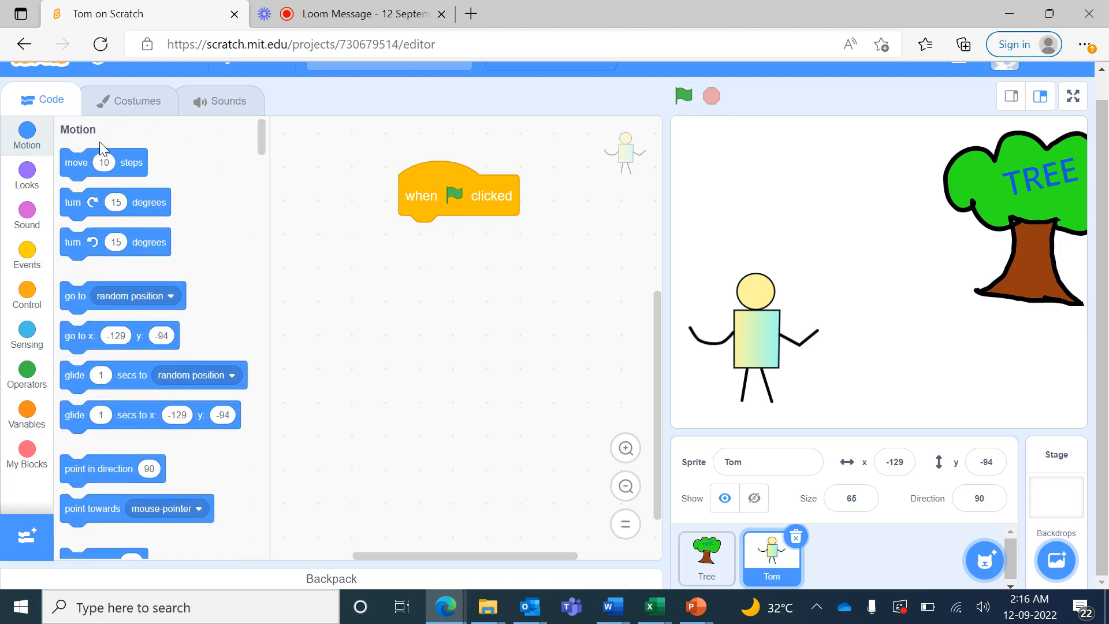
drag(107, 147, 445, 221)
click(467, 239)
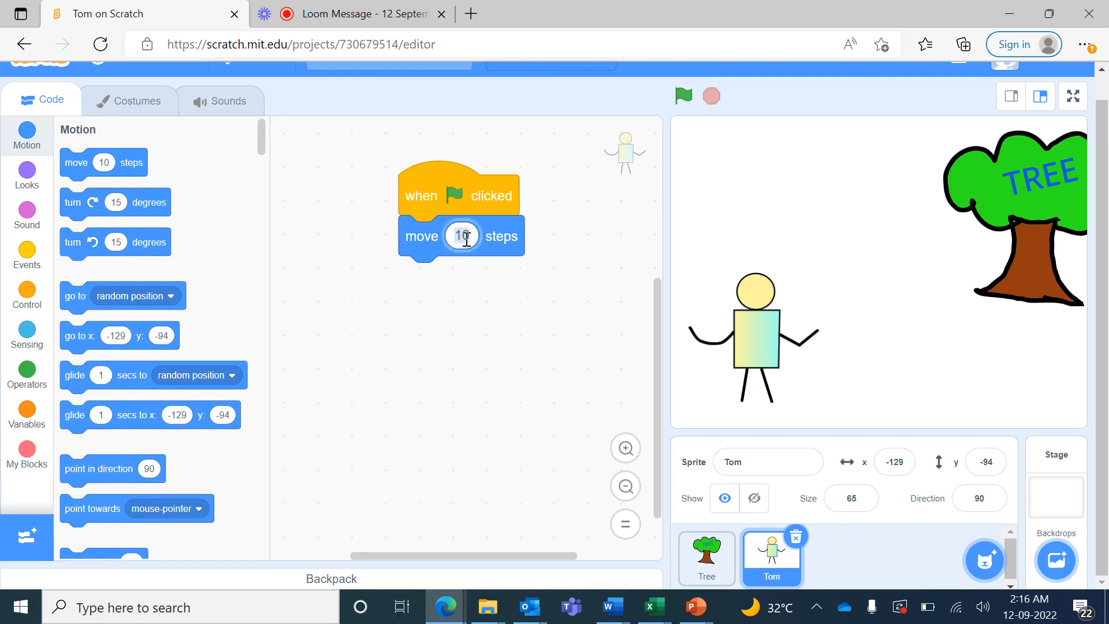
key(BackSpace)
click(531, 333)
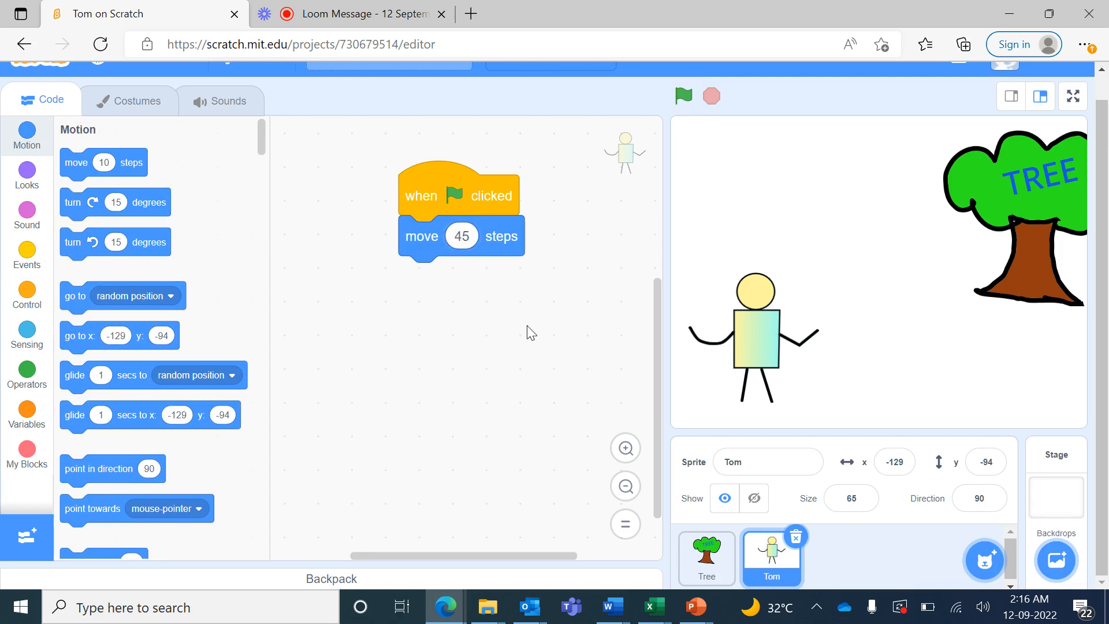
click(683, 106)
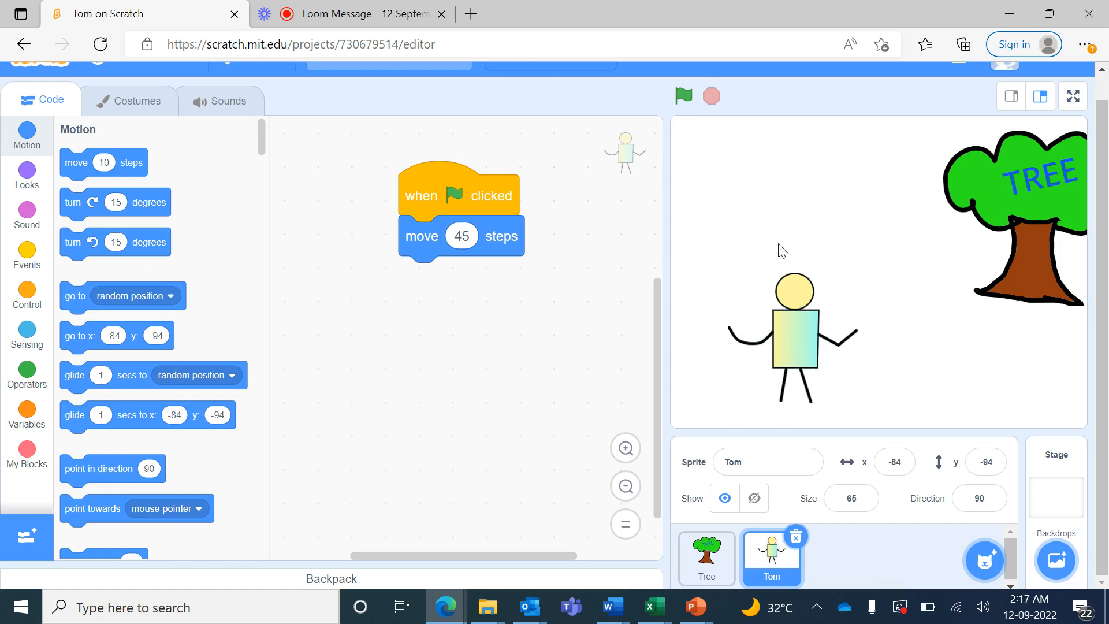
click(687, 101)
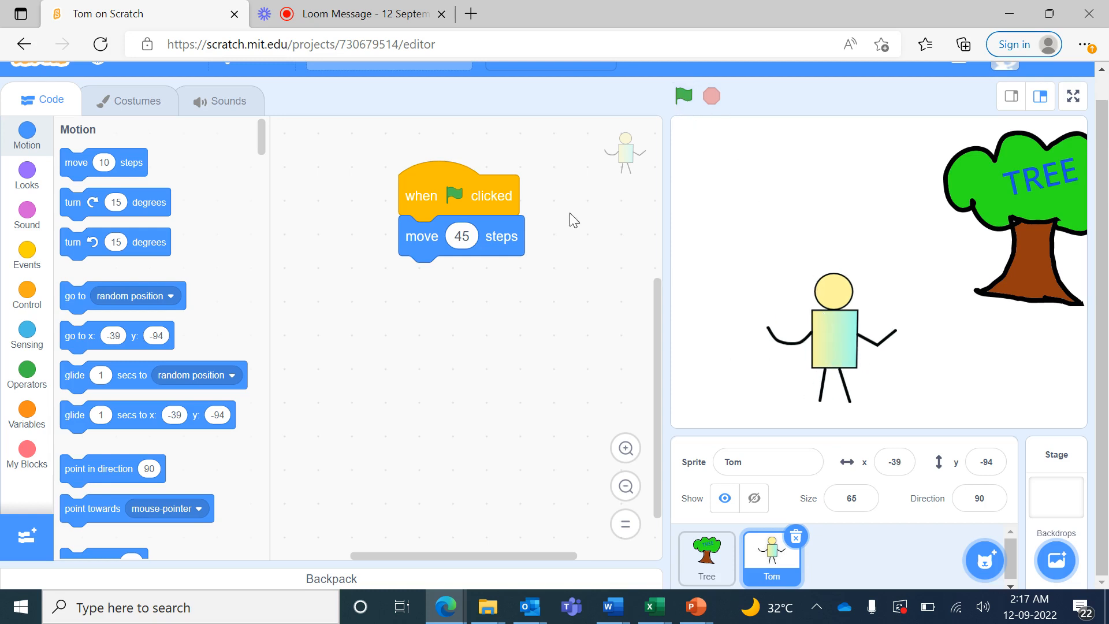
Change the move block to 100 steps and run the script
click(457, 239)
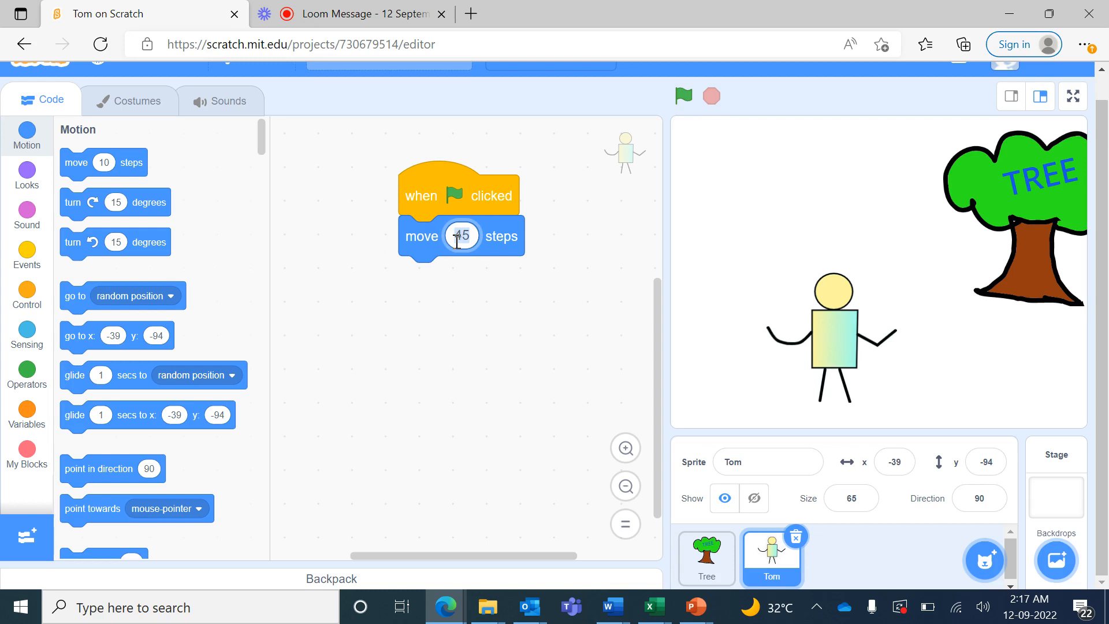
click(406, 353)
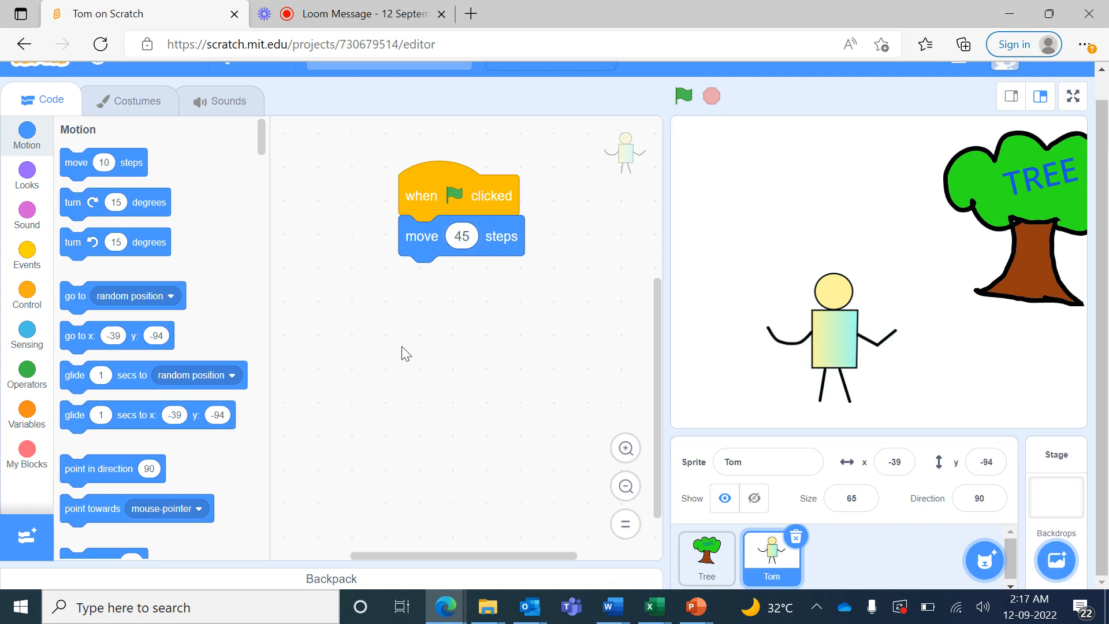
click(468, 231)
text(100)
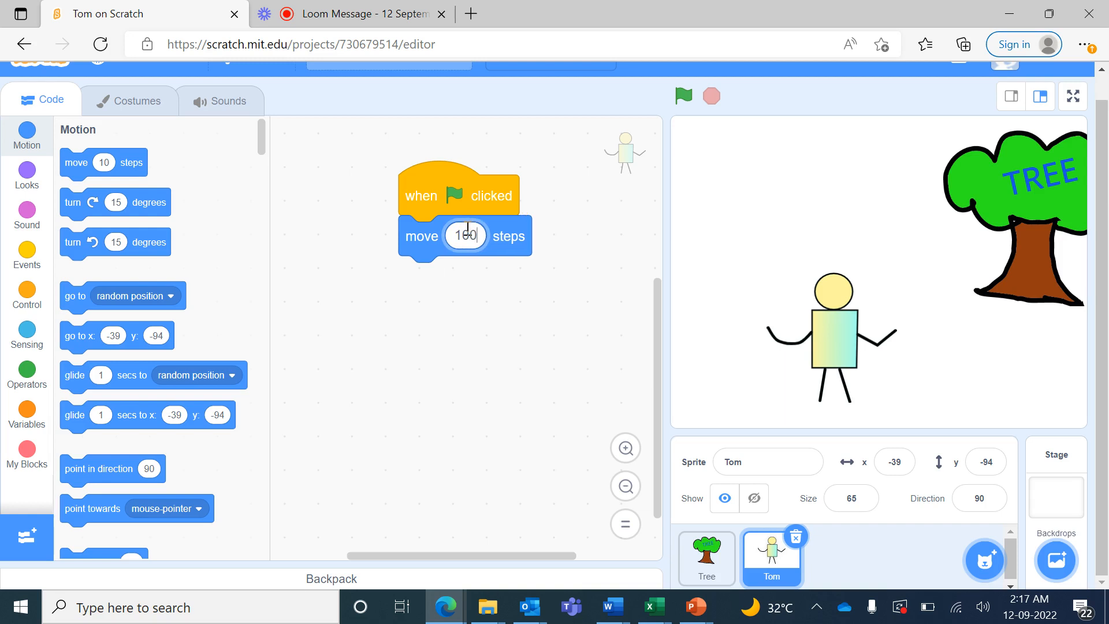
click(685, 97)
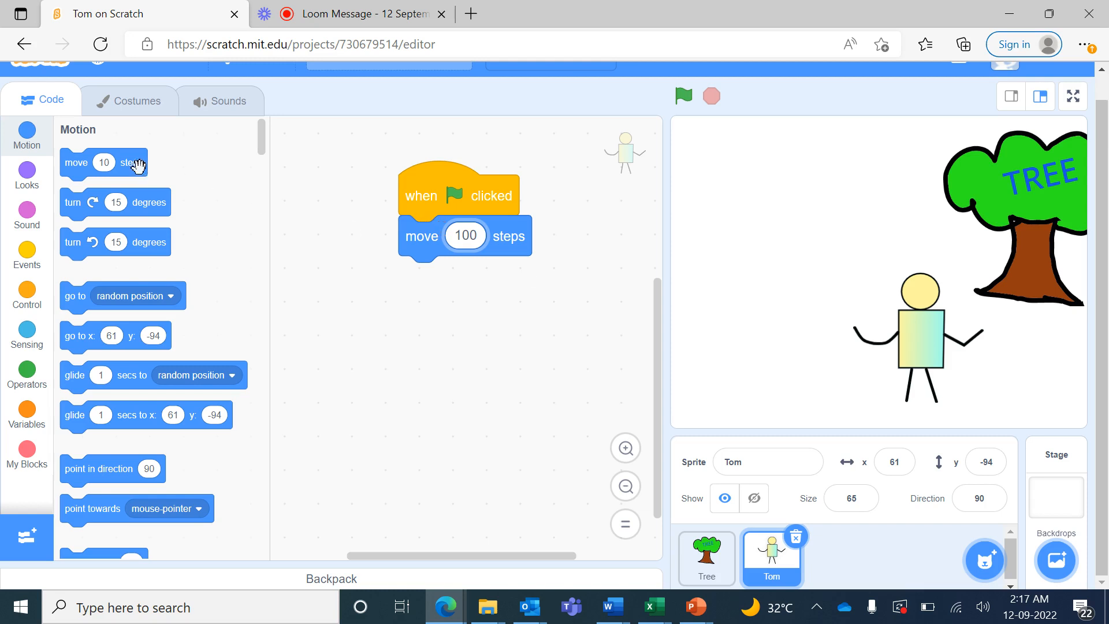
Attach a second move block below the first and set it to 250 steps
drag(138, 167, 491, 281)
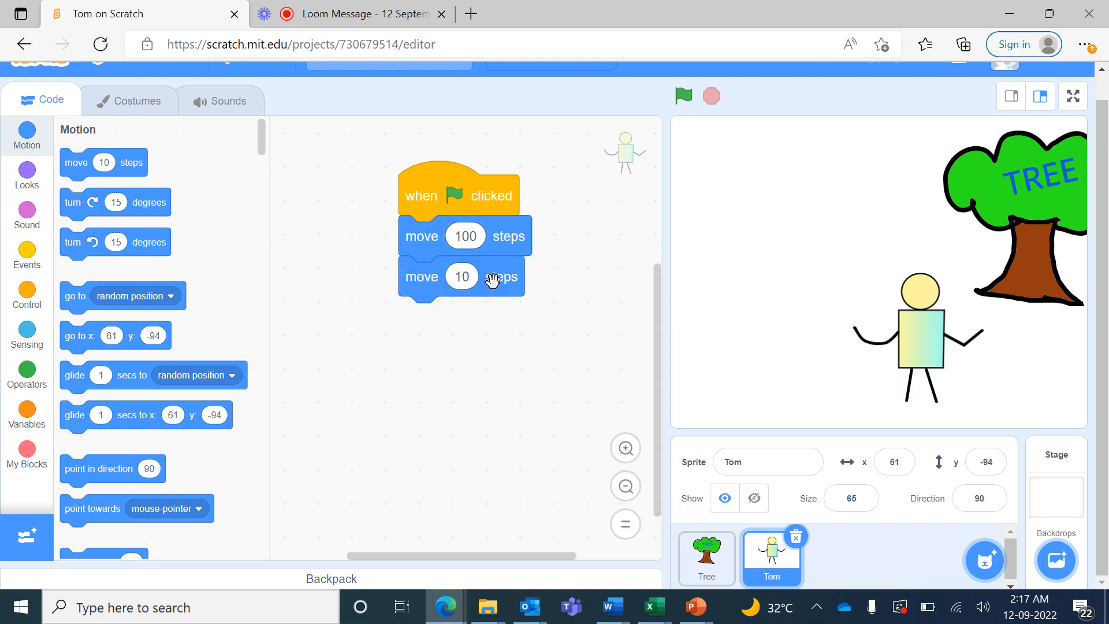
click(461, 278)
text(00)
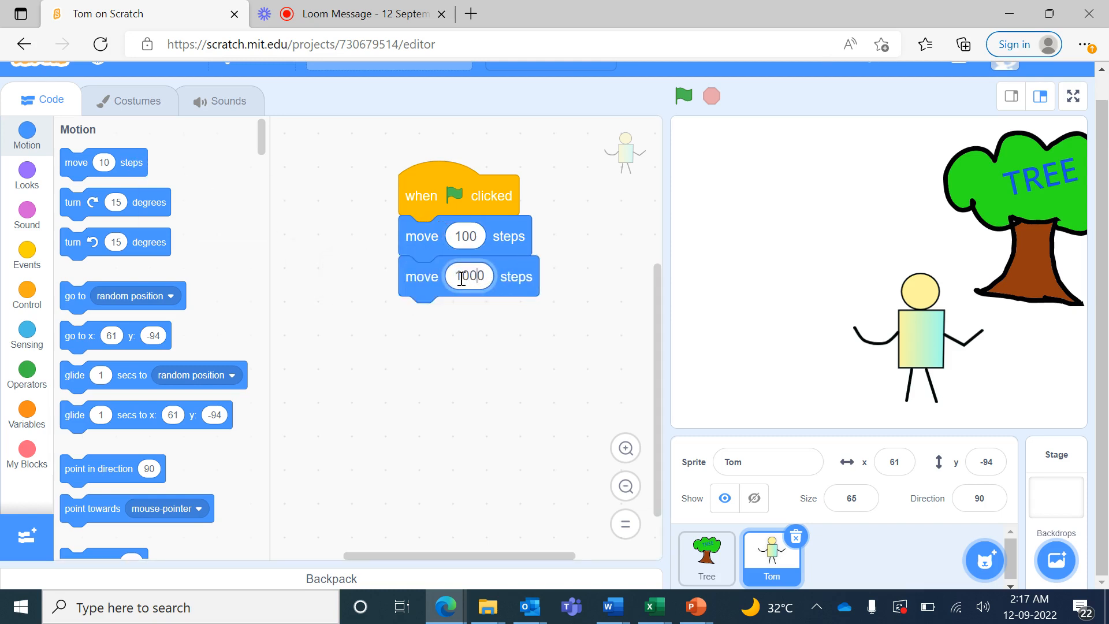
key(BackSpace)
key(BackSpace)
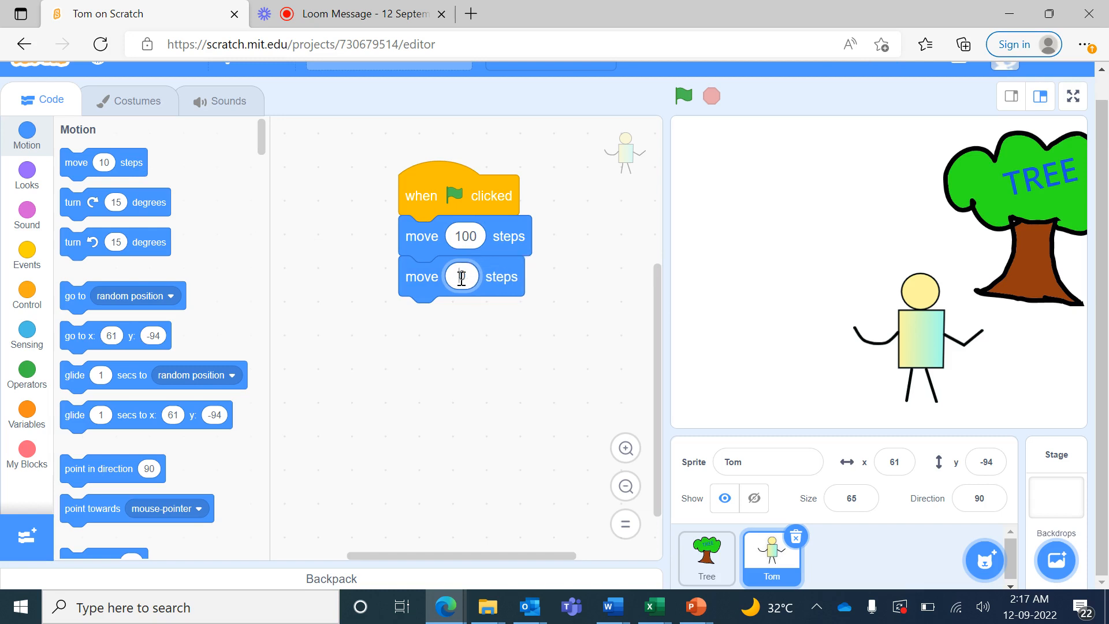
text(25)
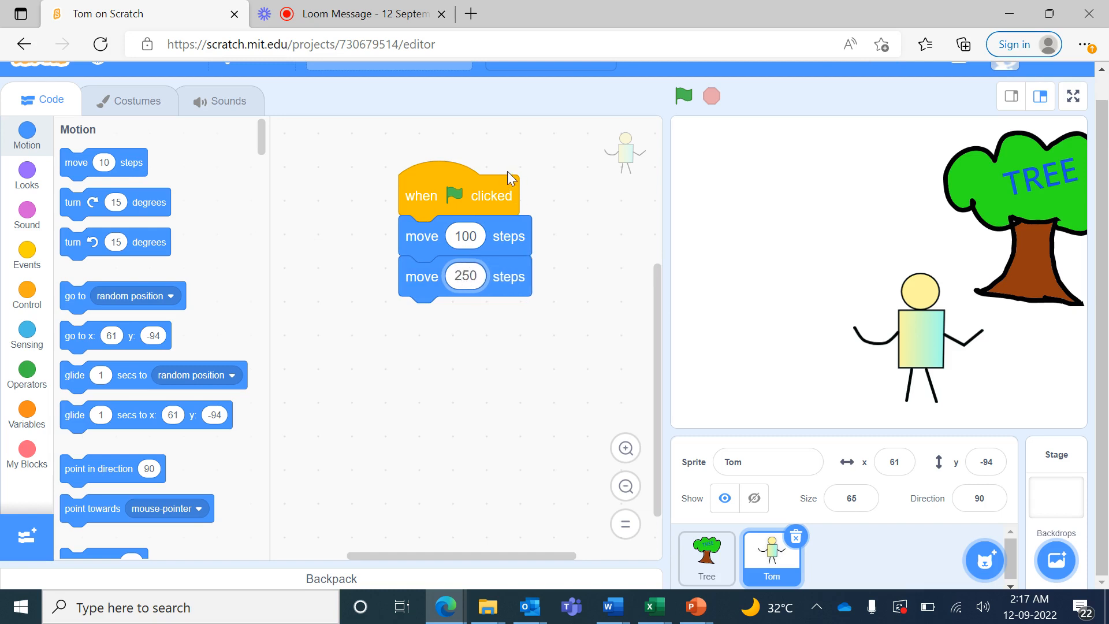
Move Tom back across the stage to about x -142, y -106 and run the script with both move blocks
drag(876, 342, 738, 353)
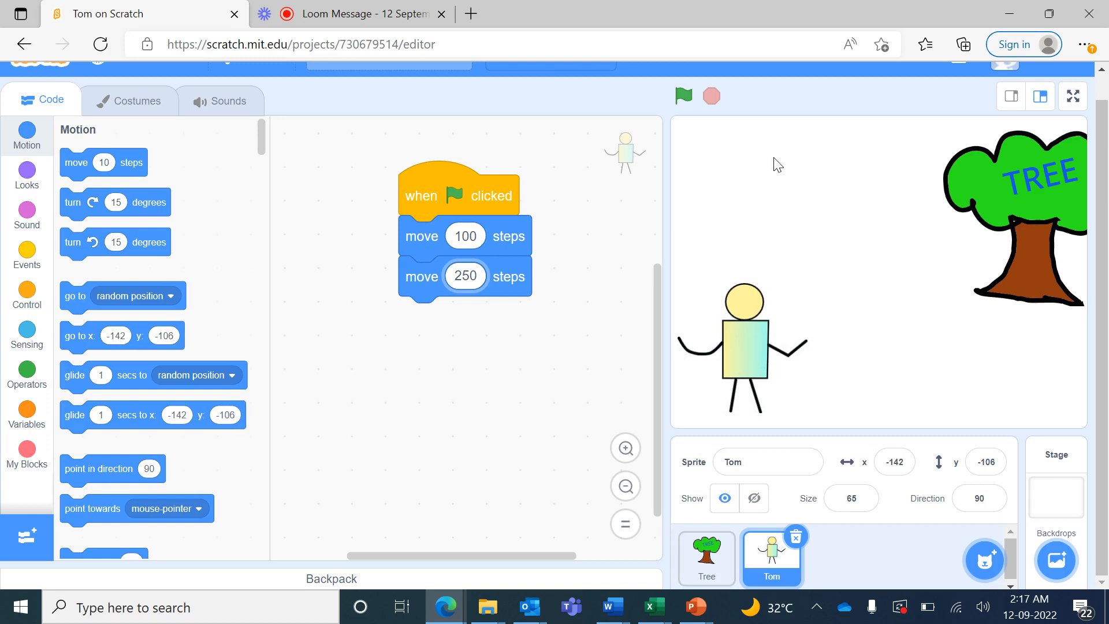
click(683, 97)
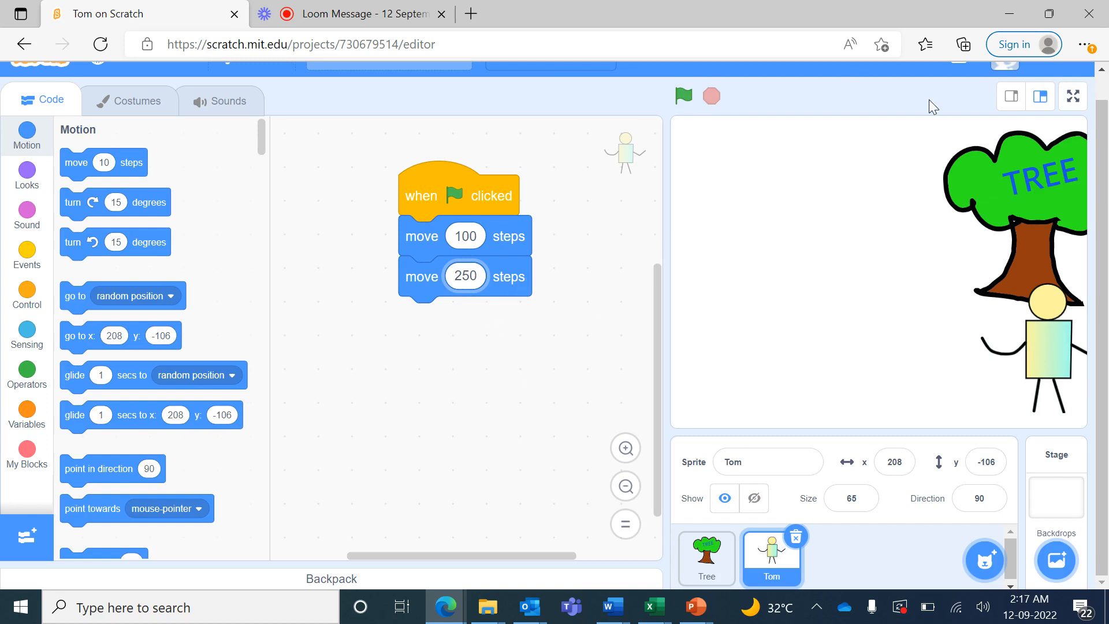
scroll(912, 335, up, 1)
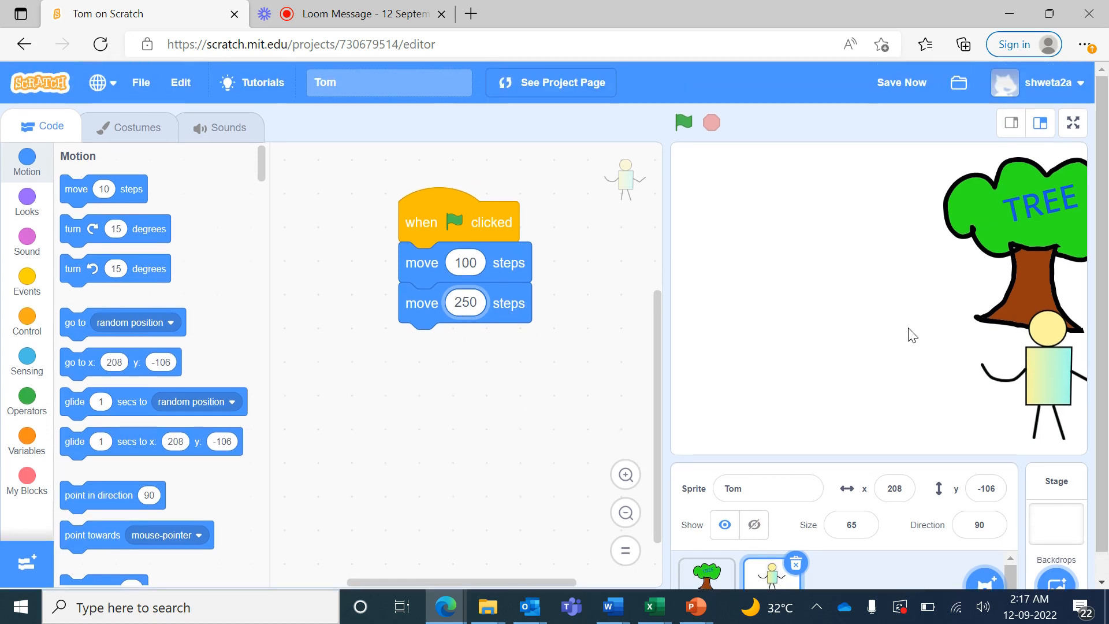